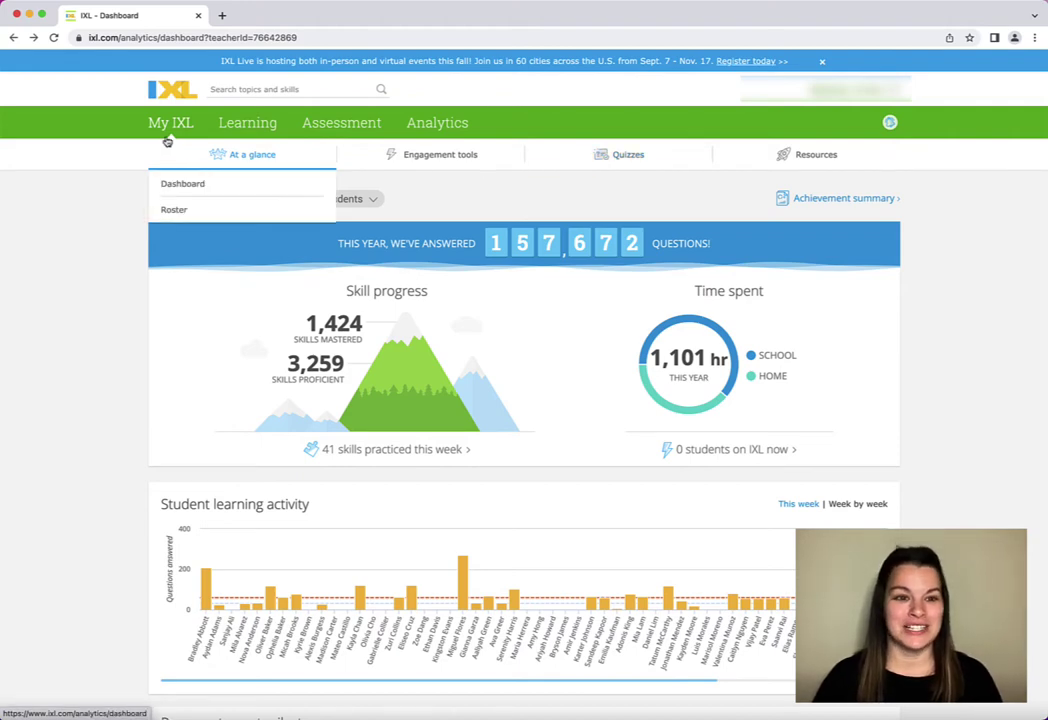
Start a new quiz from the Quizzes page and name it "Practice Quiz"
mouse_move(170, 131)
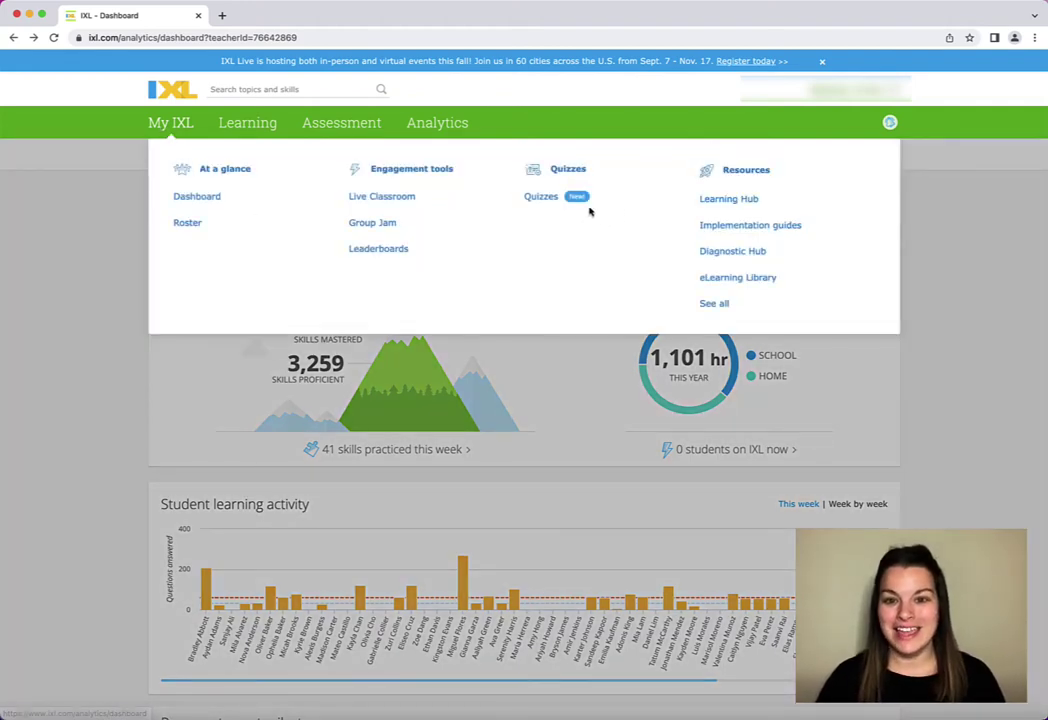
click(539, 199)
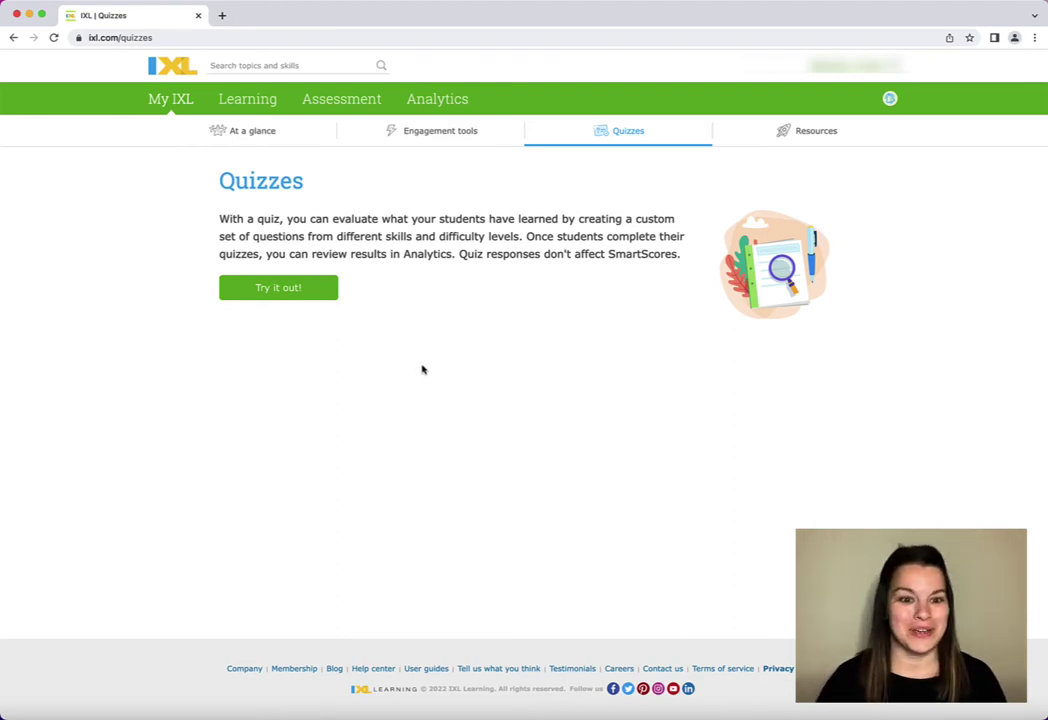
click(278, 287)
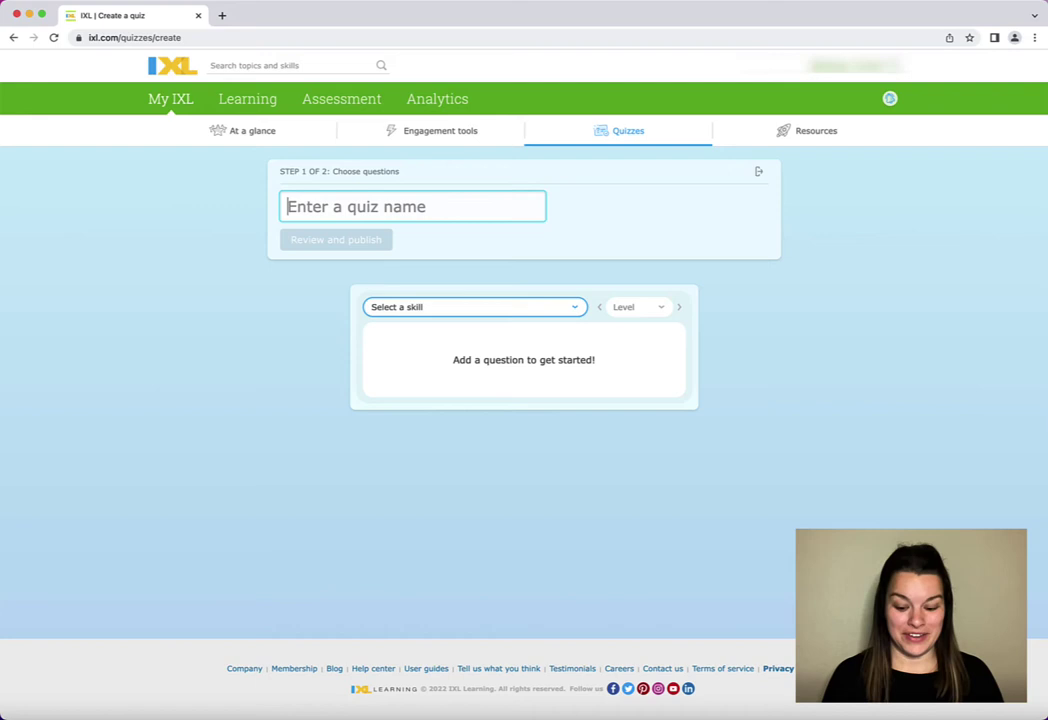
text(P)
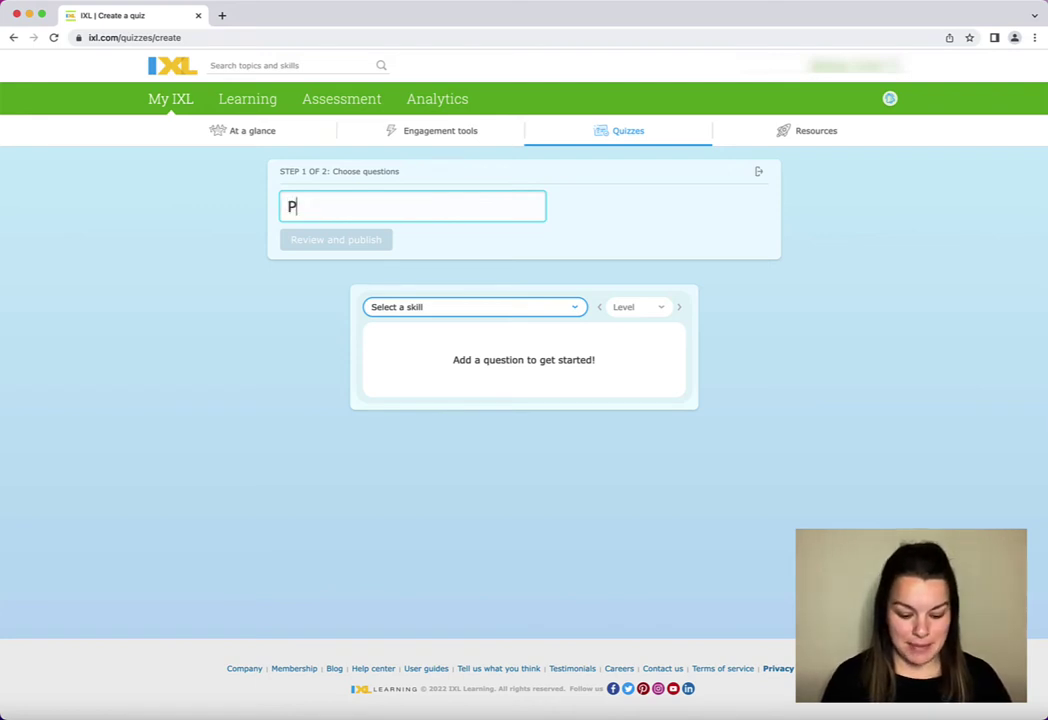
text(ractice Quiz)
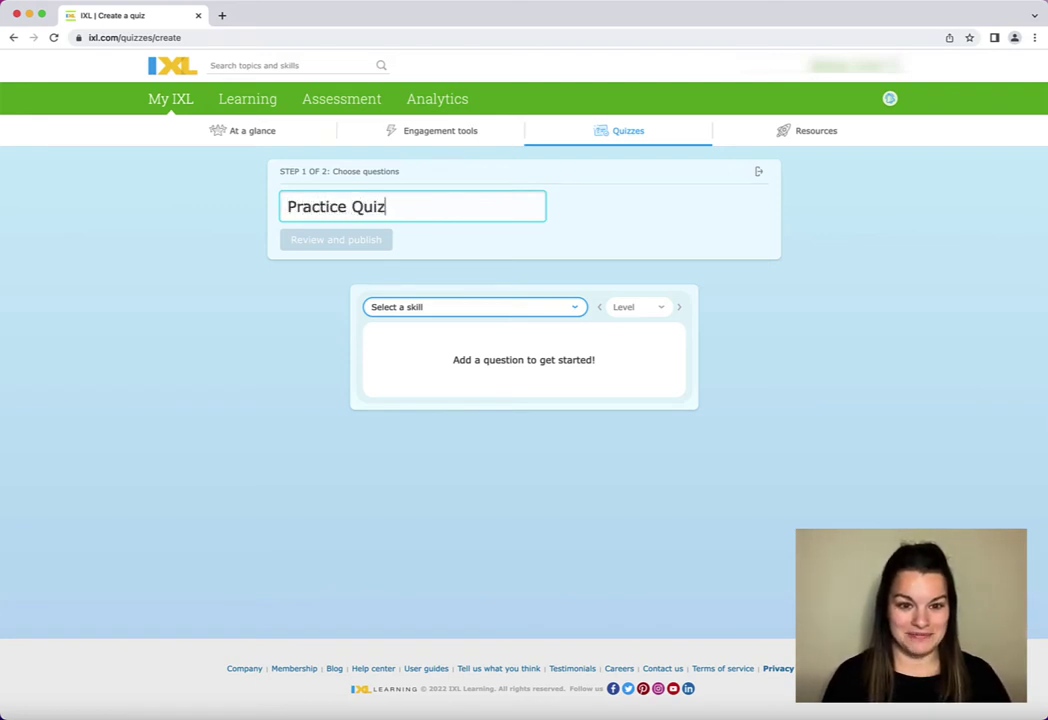
Choose the grade 5 math skill A.1 Convert between standard and expanded form from Place values and number sense
click(574, 310)
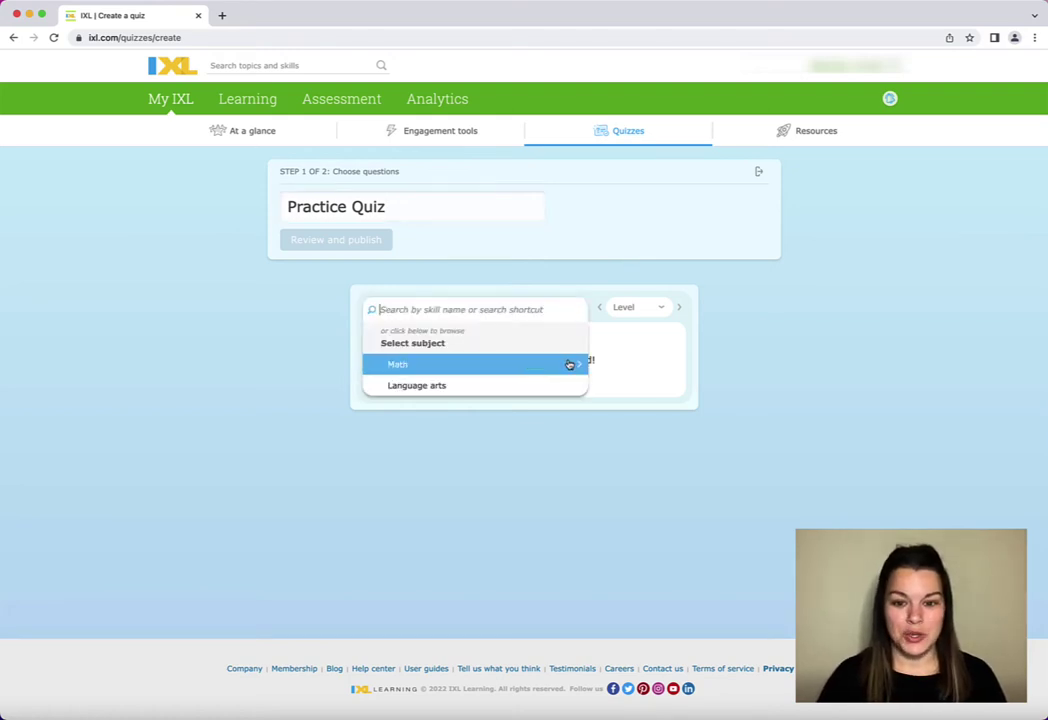
click(578, 368)
click(576, 366)
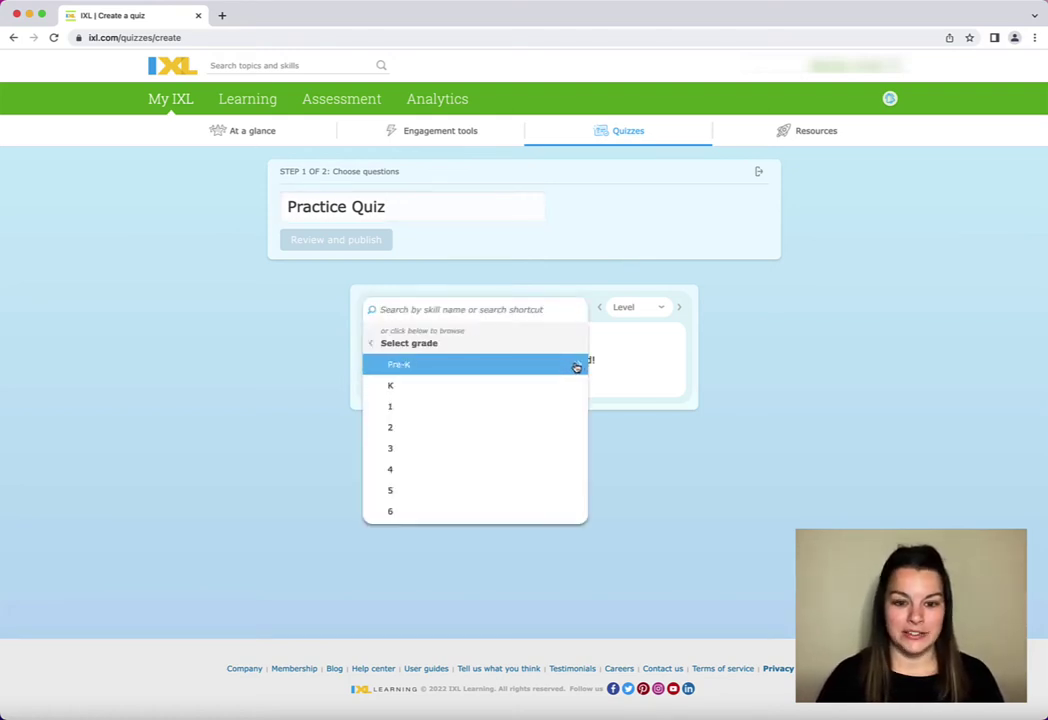
click(582, 492)
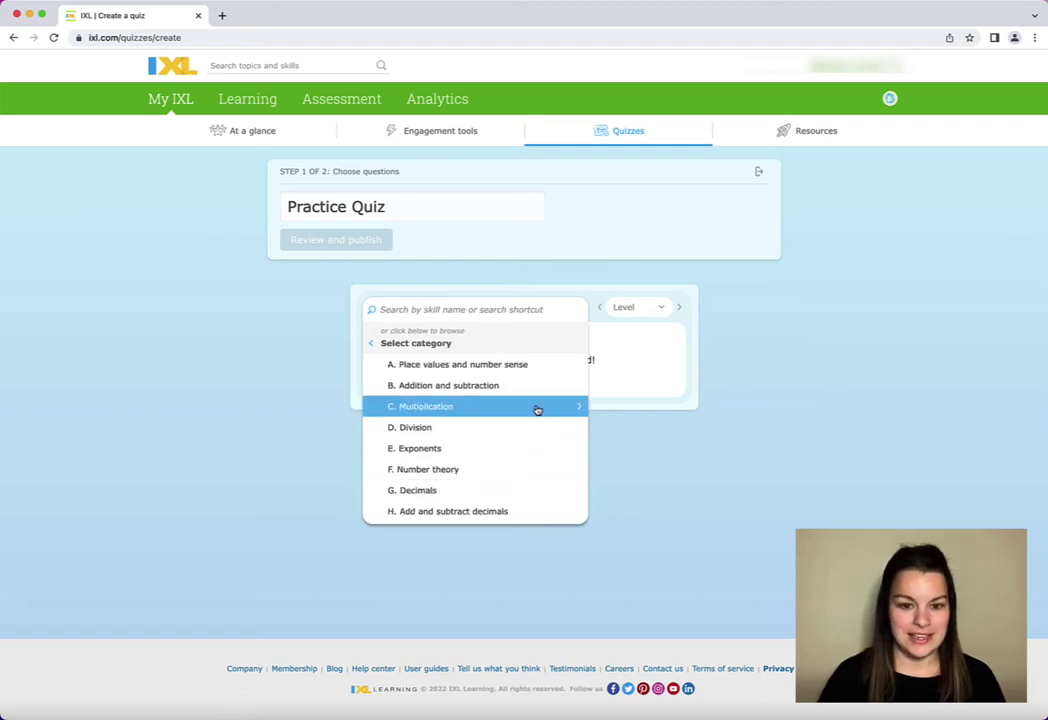
click(540, 369)
click(462, 377)
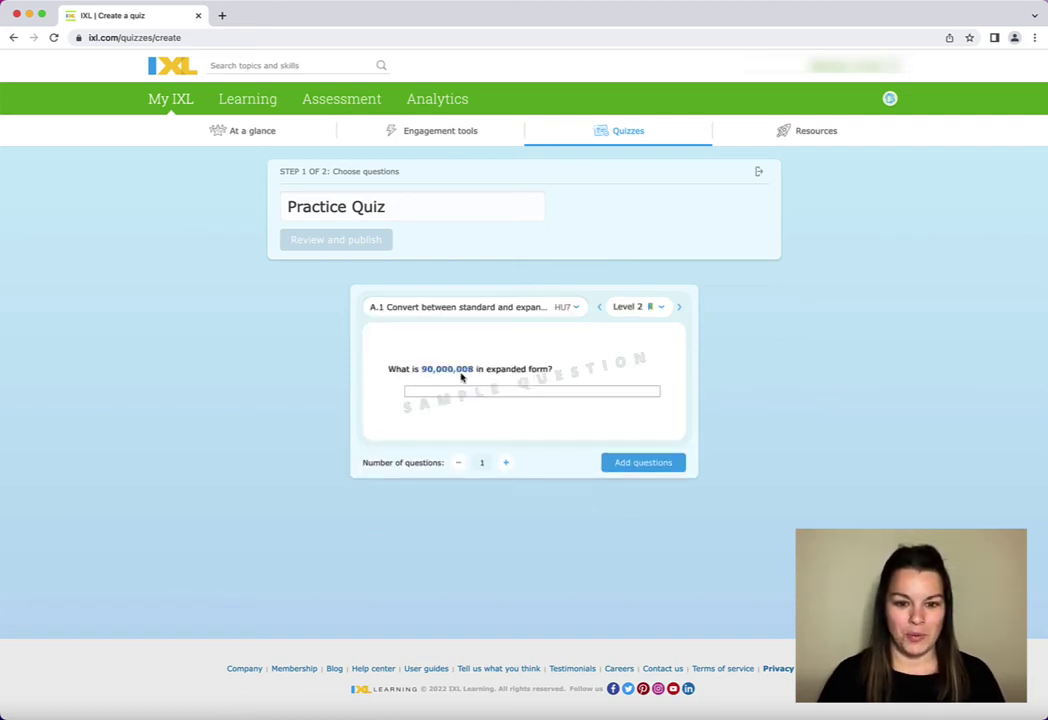
Add three Level 1 questions for the chosen skill to the quiz
click(661, 310)
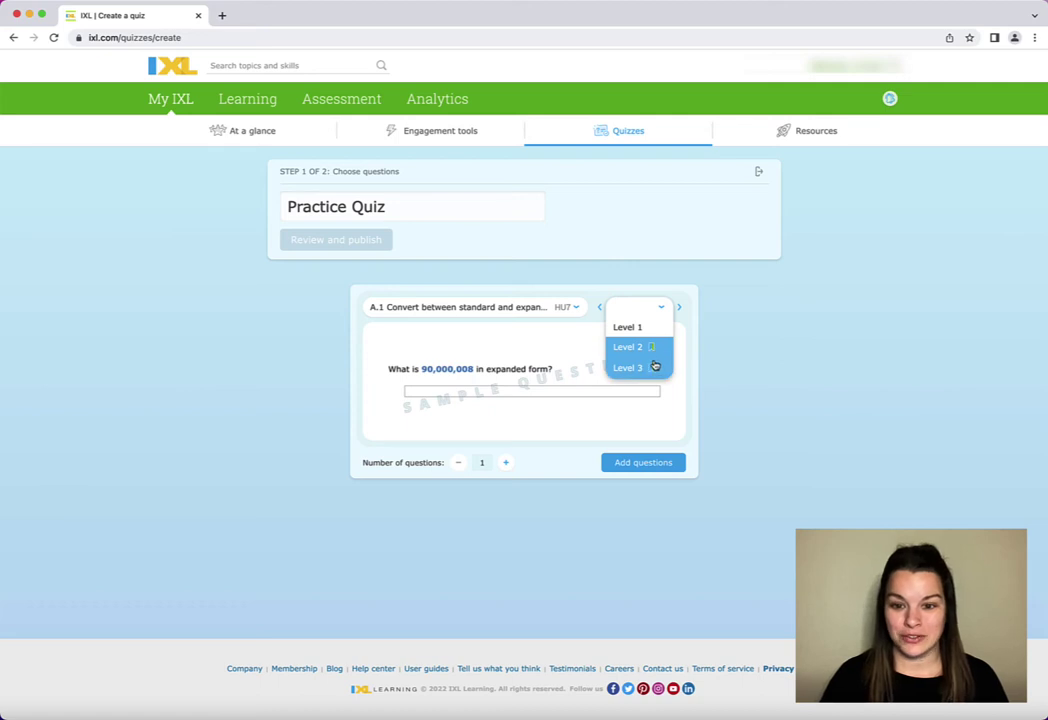
click(647, 329)
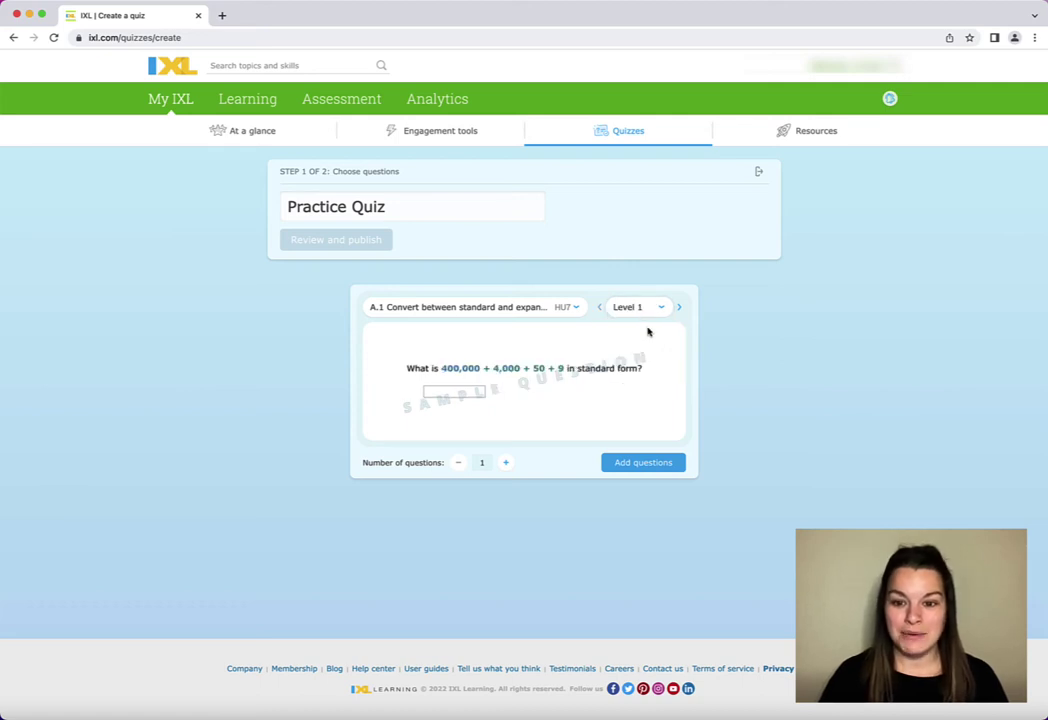
click(506, 463)
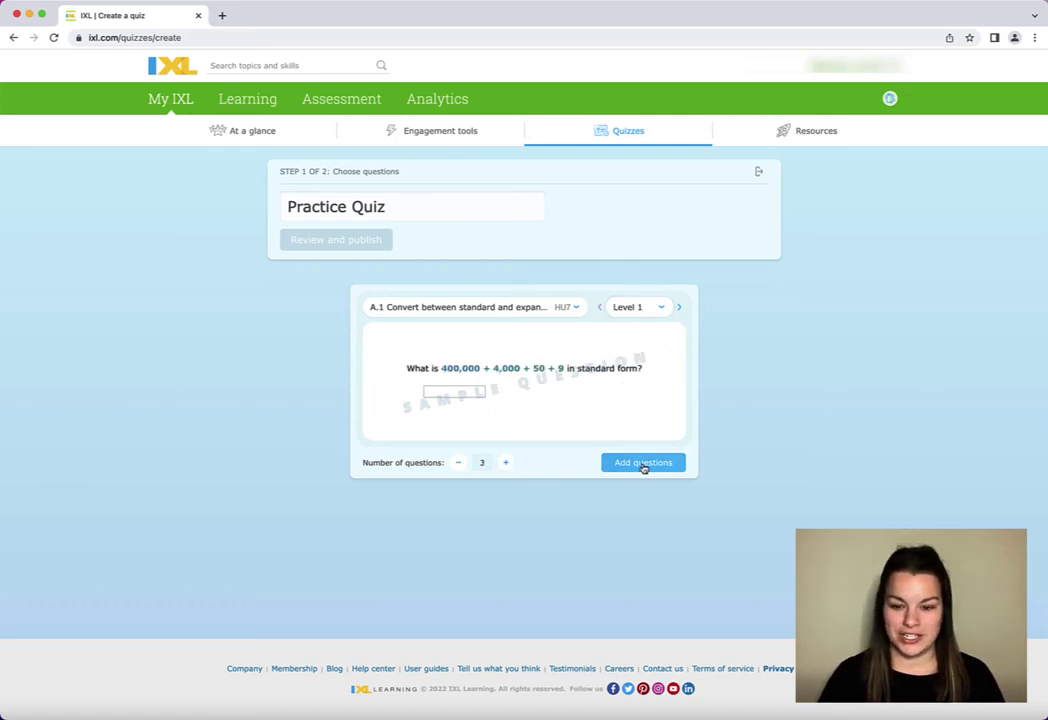
click(655, 466)
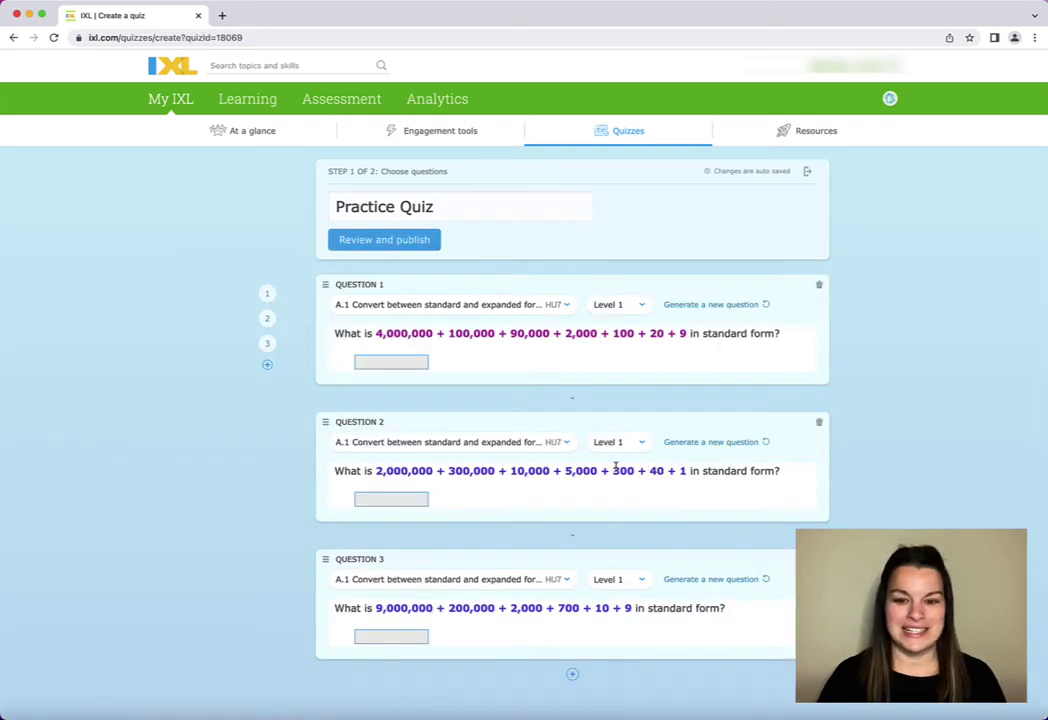
Set question 2 to Level 2 and question 3 to Level 3
click(636, 449)
click(628, 482)
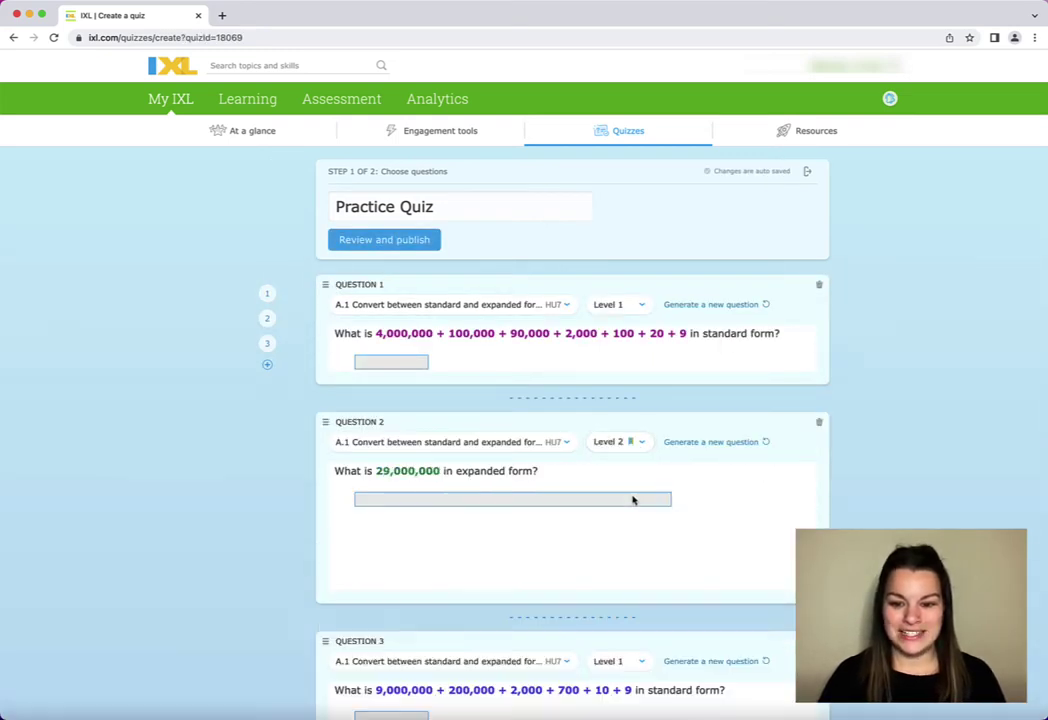
click(634, 586)
click(629, 640)
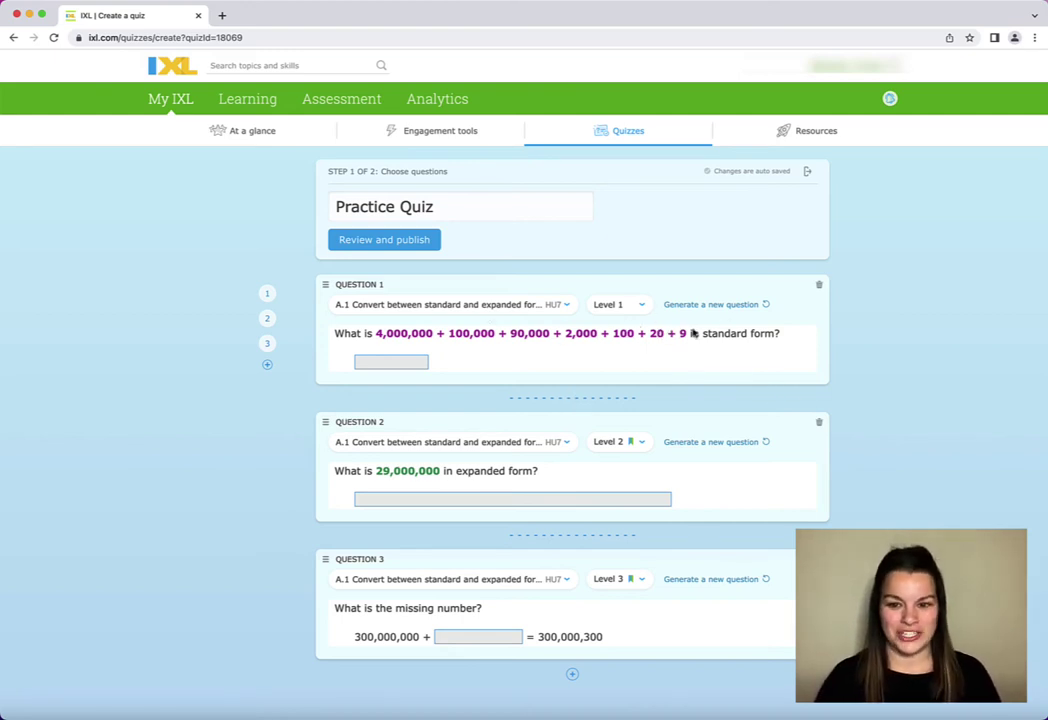
Generate a new version of question 1 three times
click(745, 306)
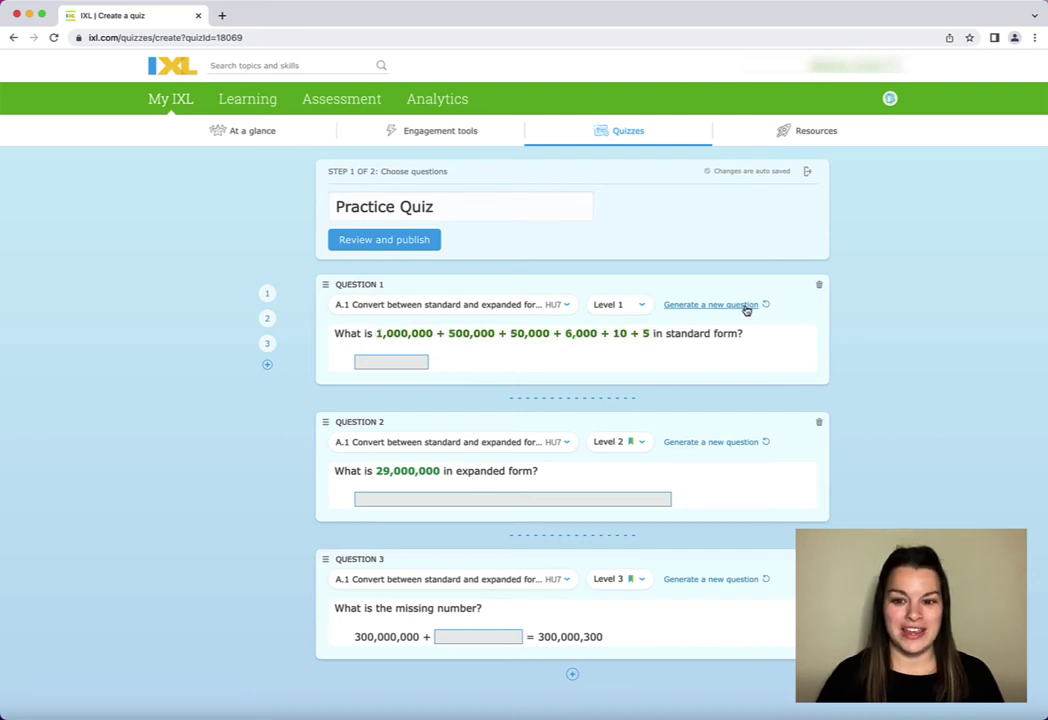
click(745, 306)
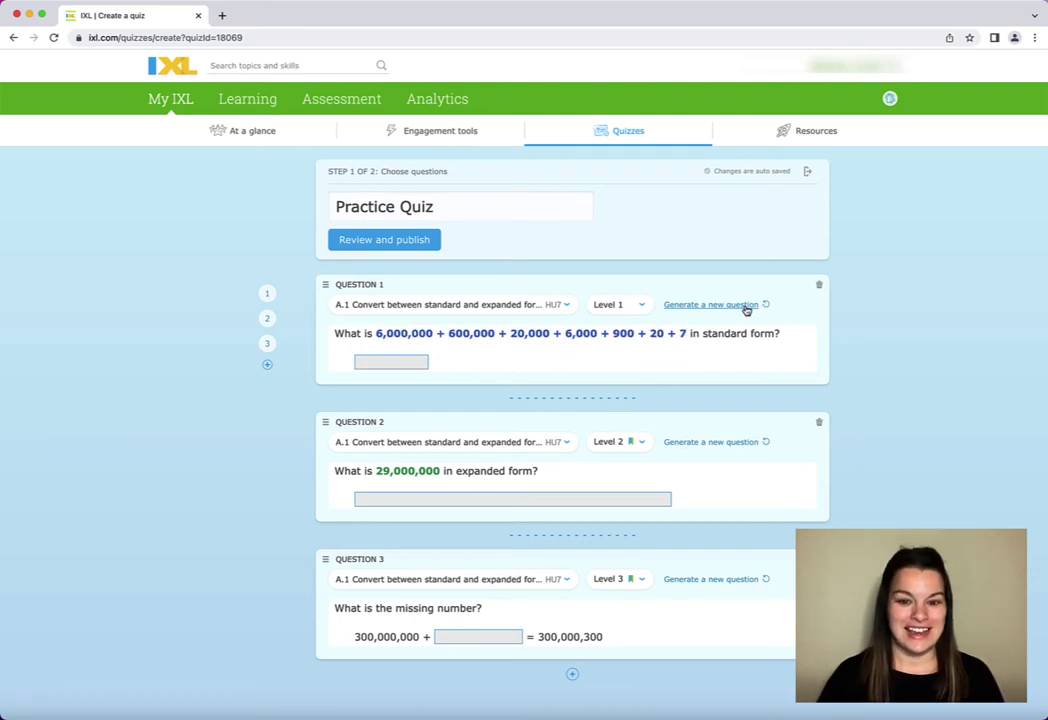
click(745, 306)
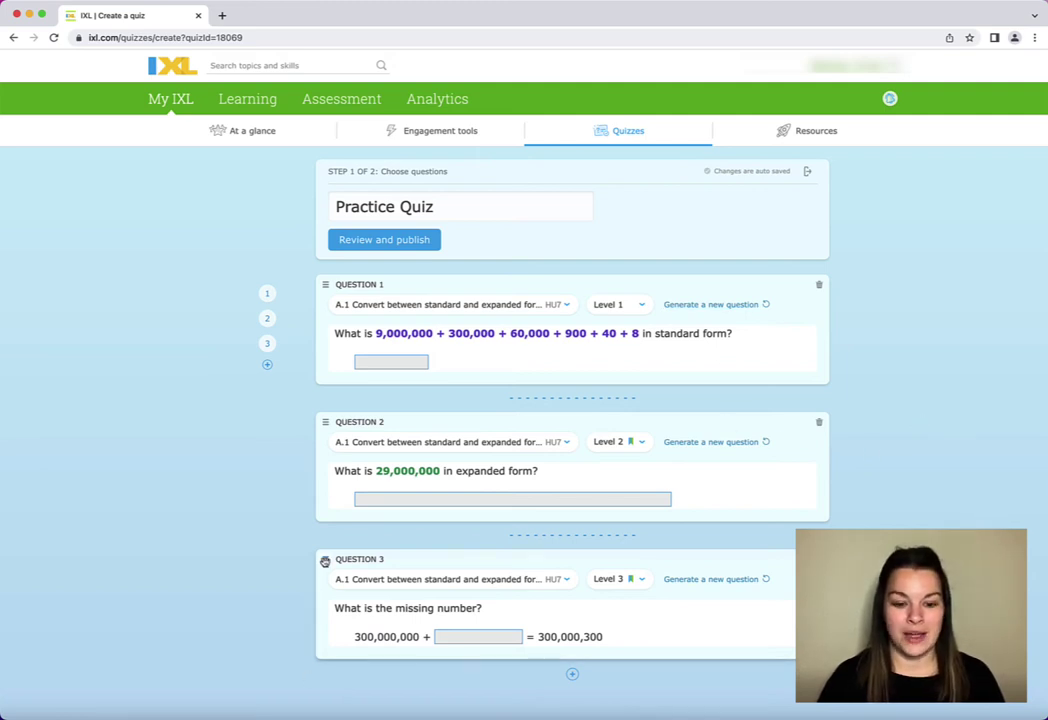
mouse_move(324, 562)
mouse_down()
mouse_move(325, 365)
mouse_move(323, 594)
mouse_move(322, 580)
mouse_up()
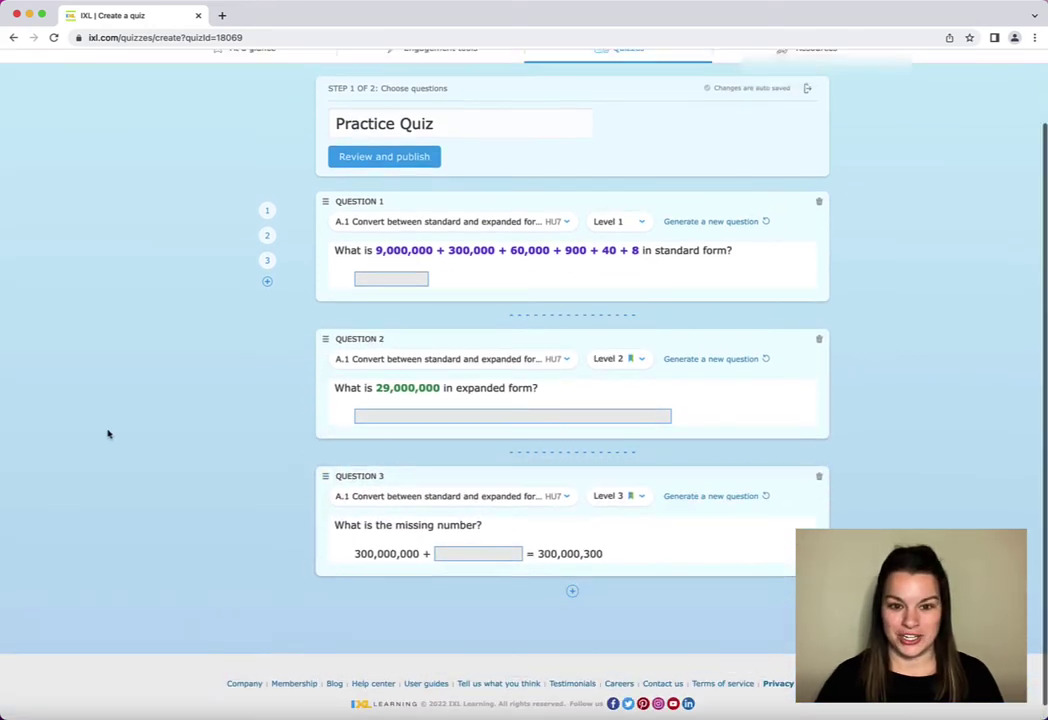
scroll(126, 426, up, 1)
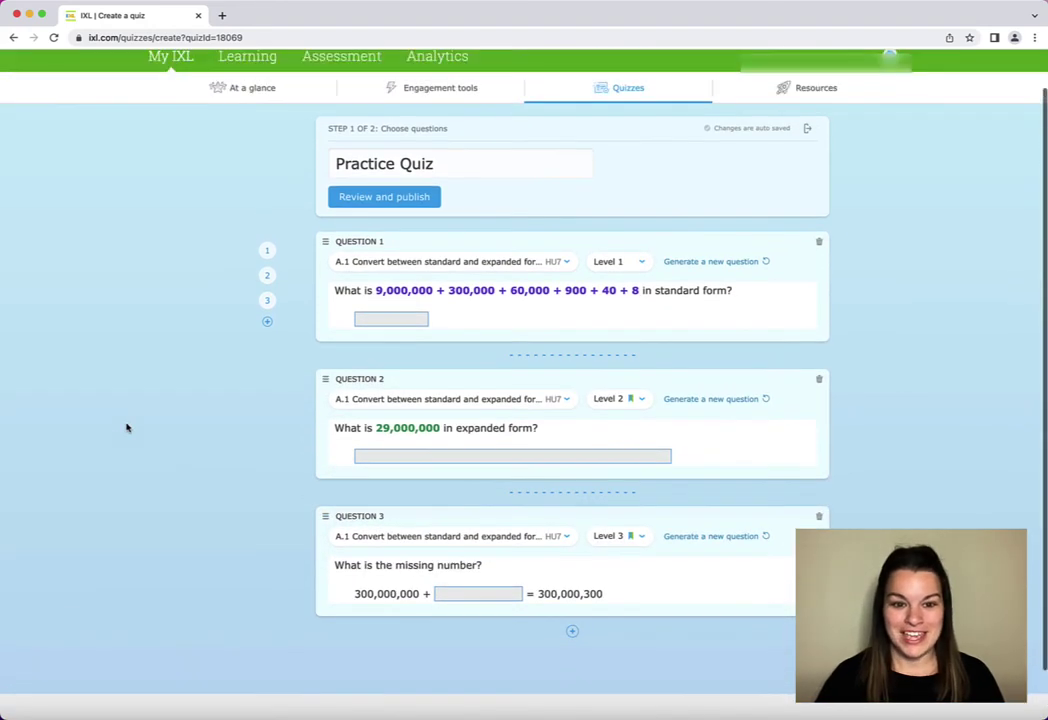
Add three Level 5 questions for the skill A.2 Place value after question 3
click(572, 633)
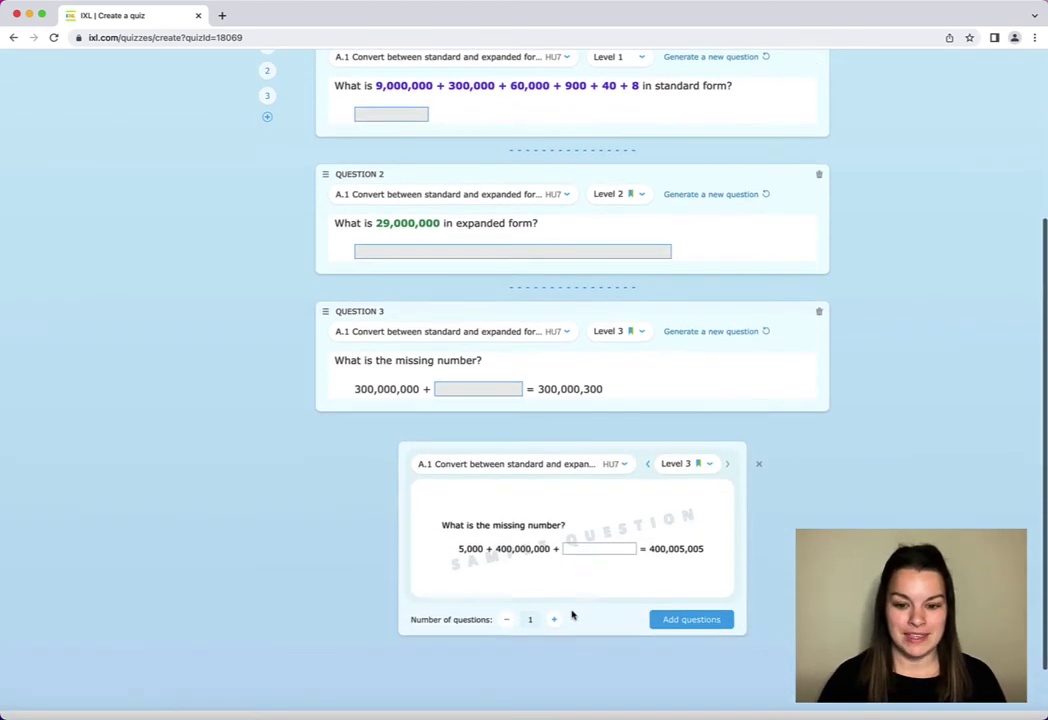
click(618, 466)
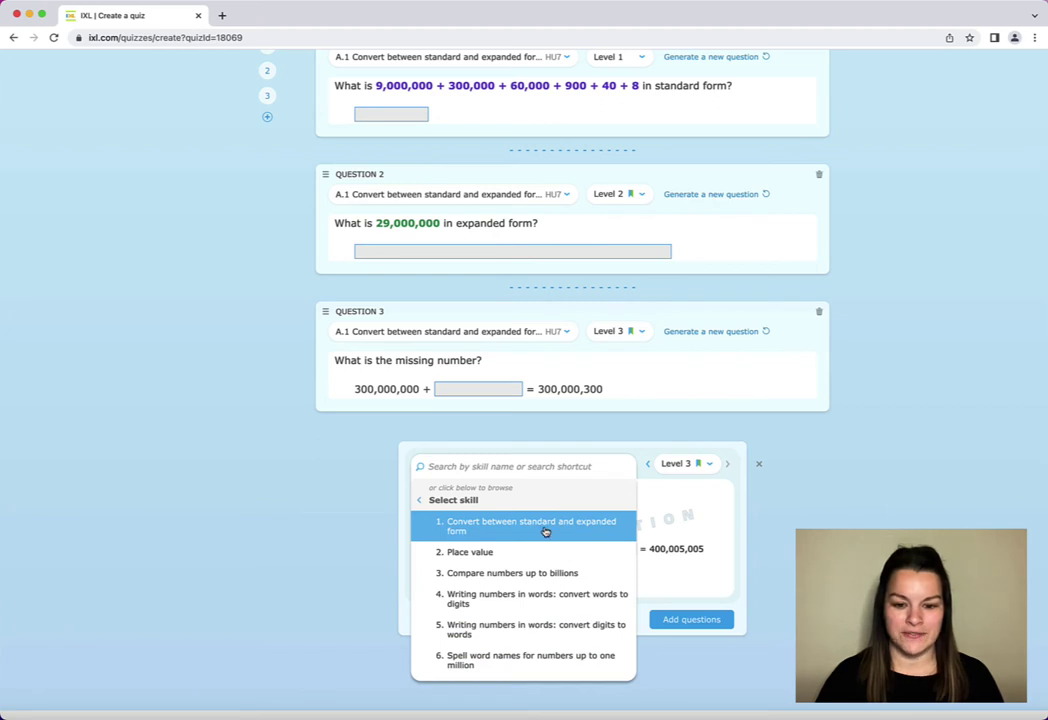
click(485, 555)
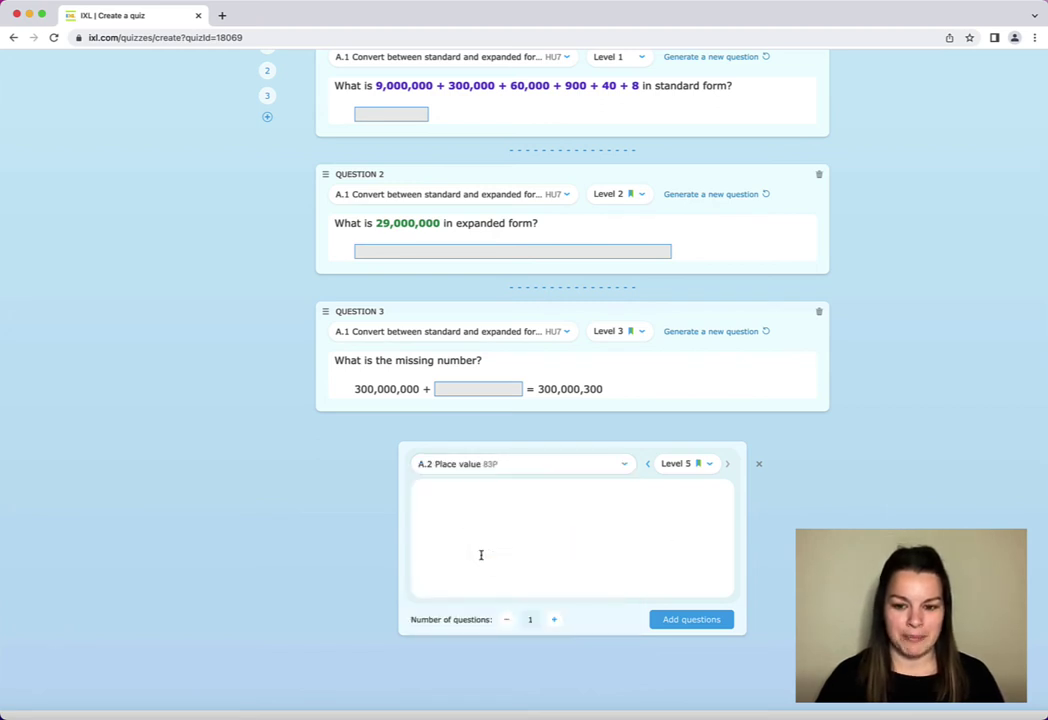
click(710, 466)
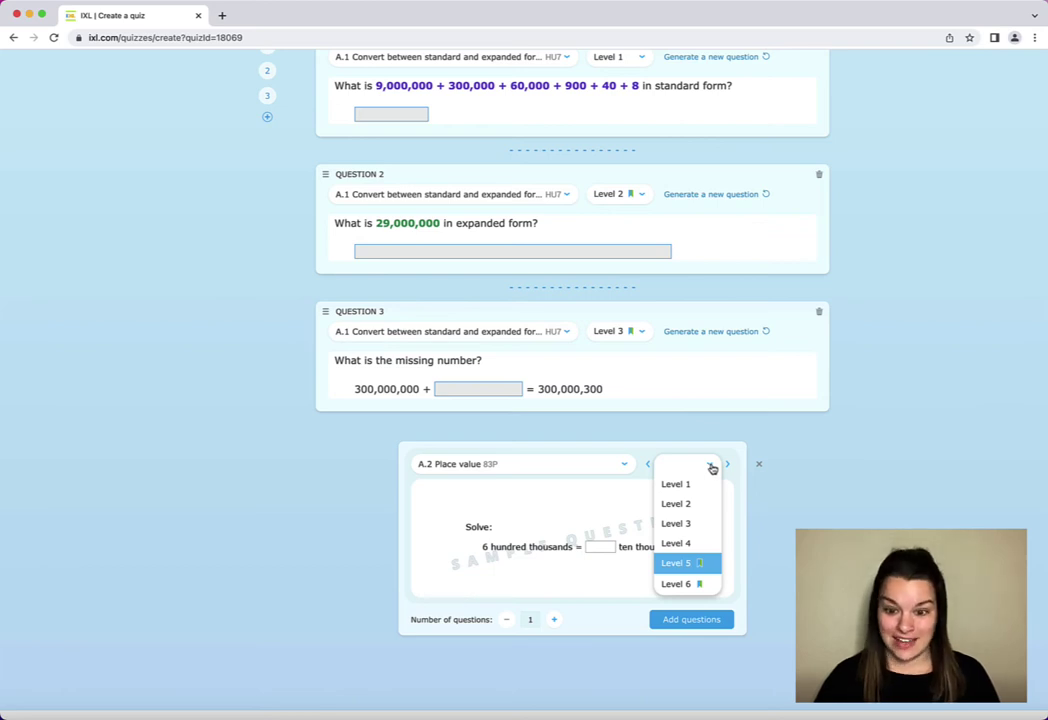
click(710, 468)
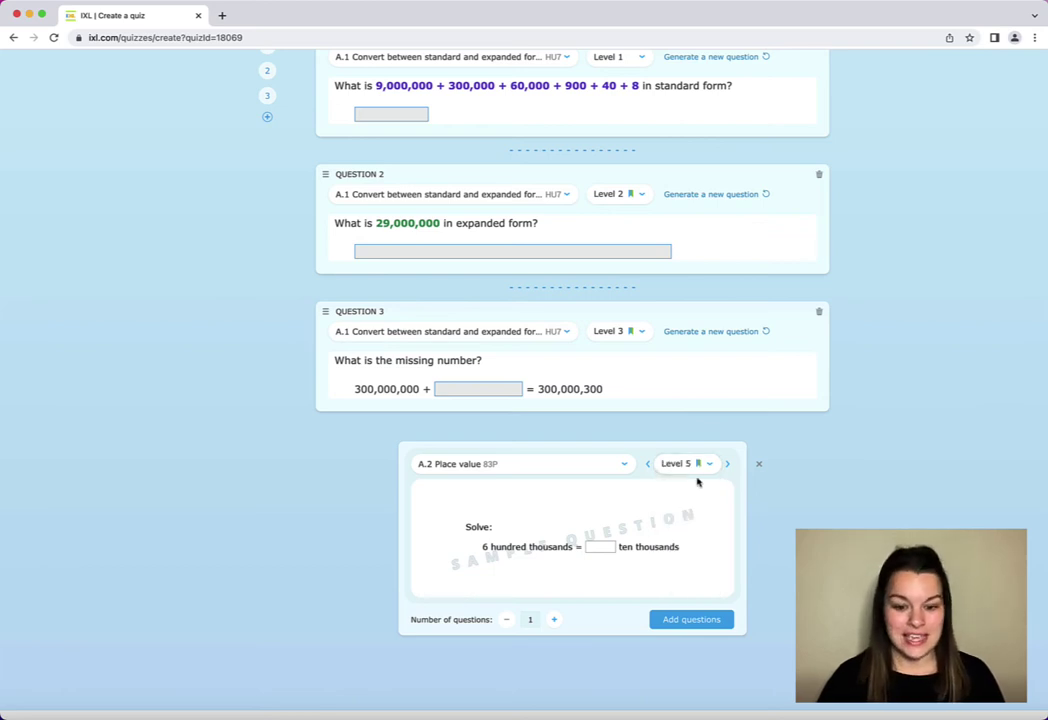
click(555, 620)
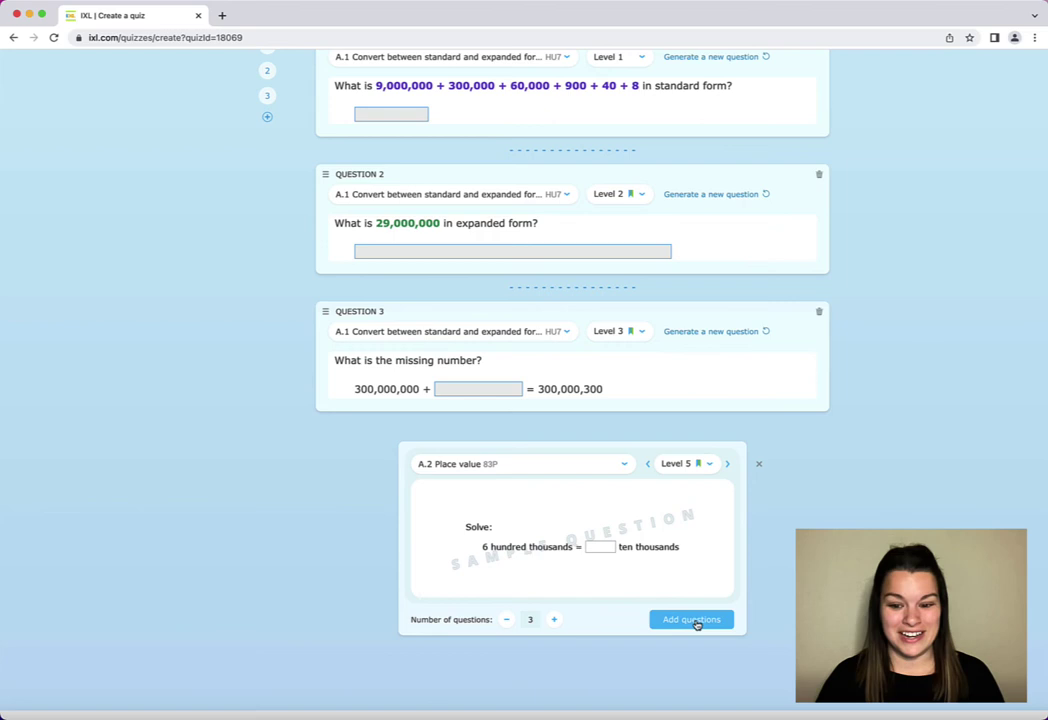
click(697, 620)
Set question 4 to Level 1 and question 5 to Level 3
click(641, 469)
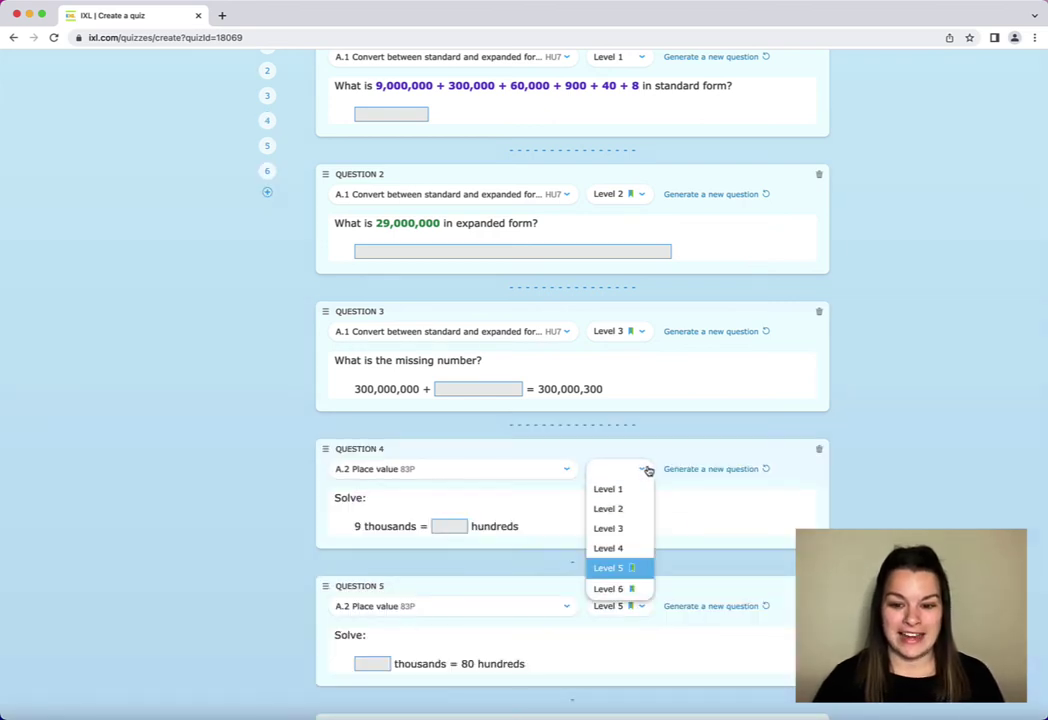
click(607, 490)
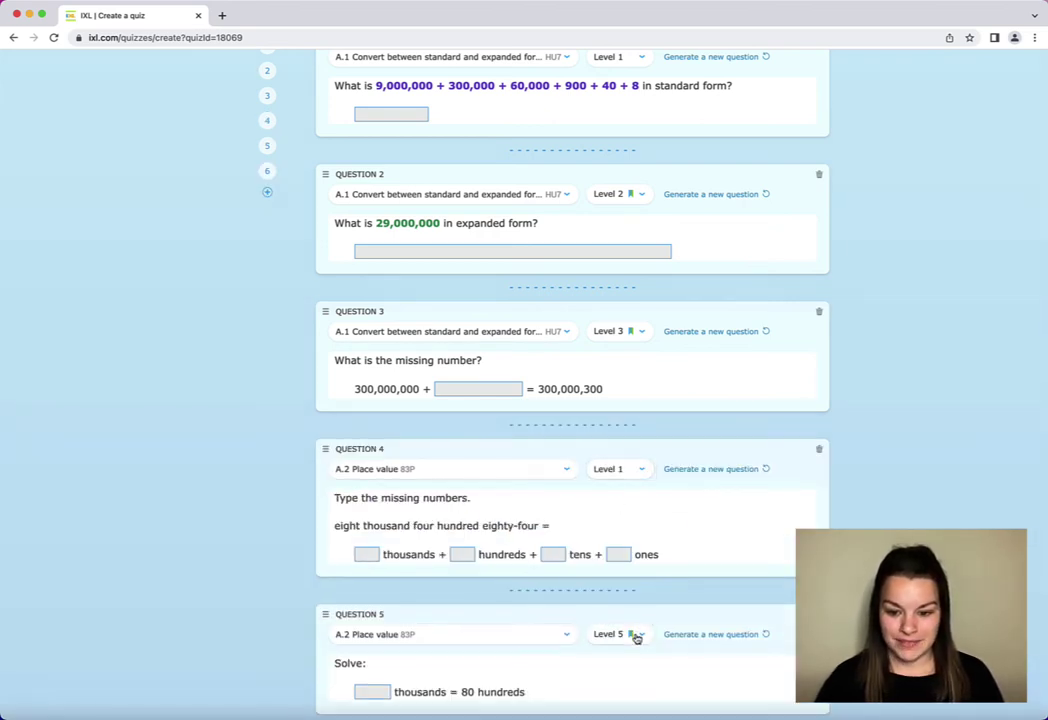
click(634, 634)
click(636, 406)
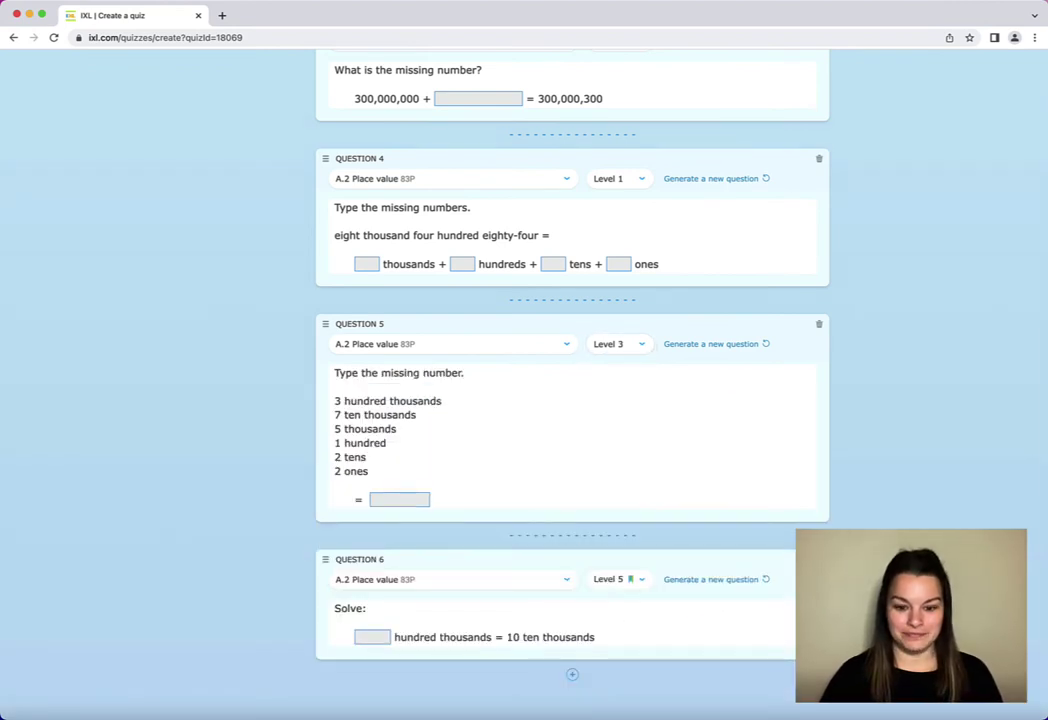
Generate new versions of question 6 several times, keeping it at Level 5
scroll(572, 360, down, 1)
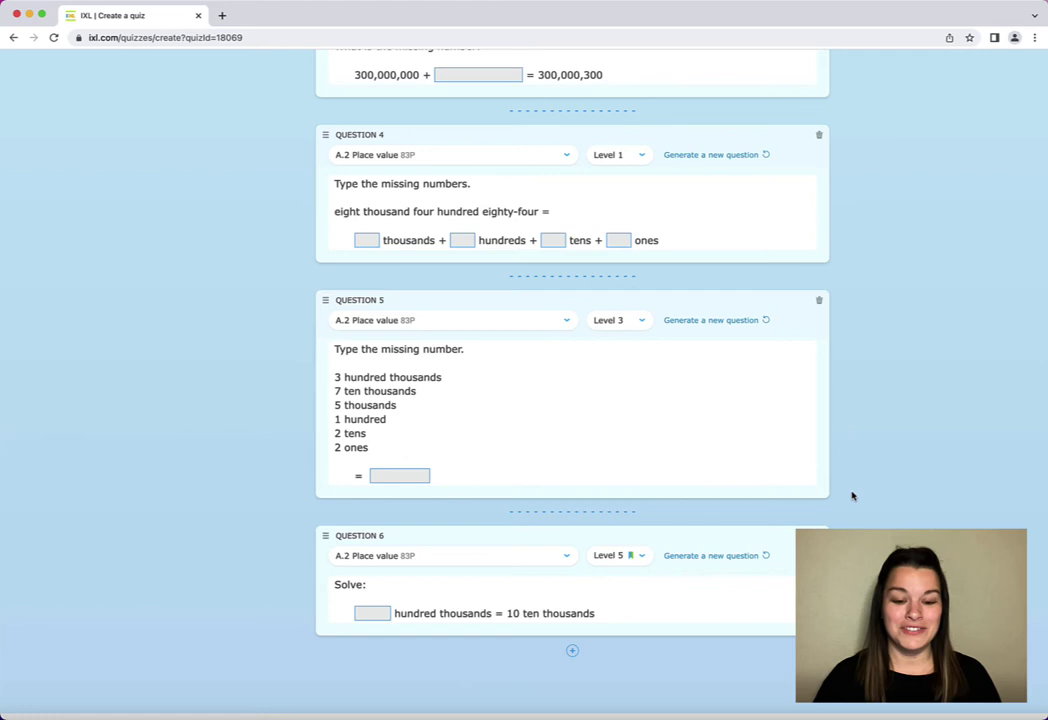
scroll(852, 495, down, 3)
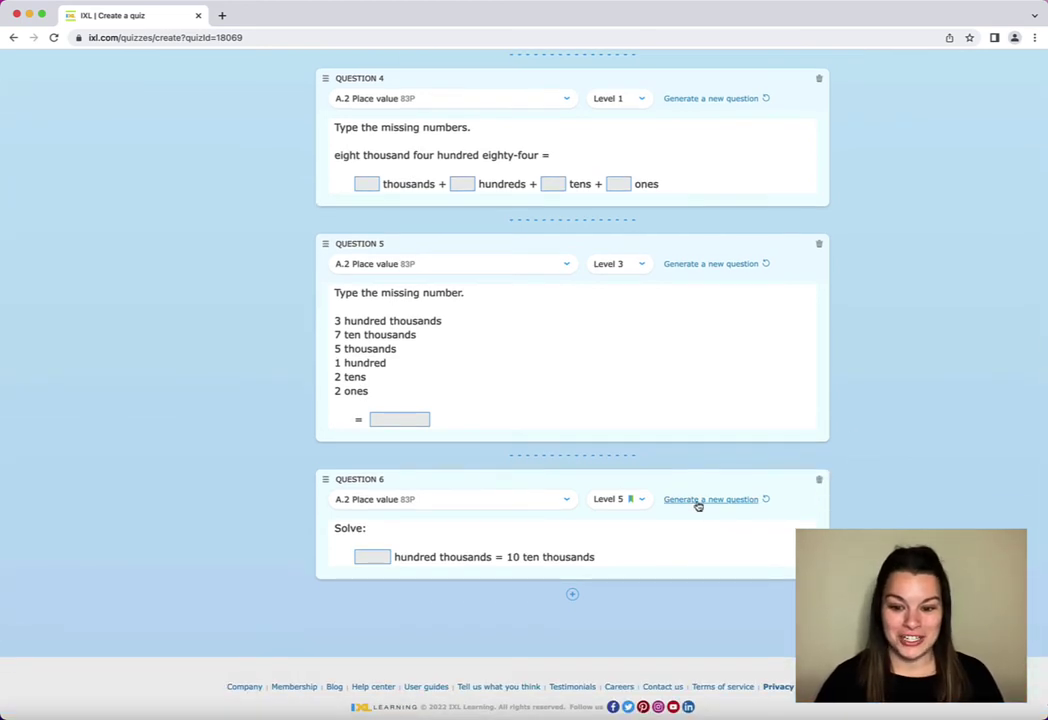
click(710, 505)
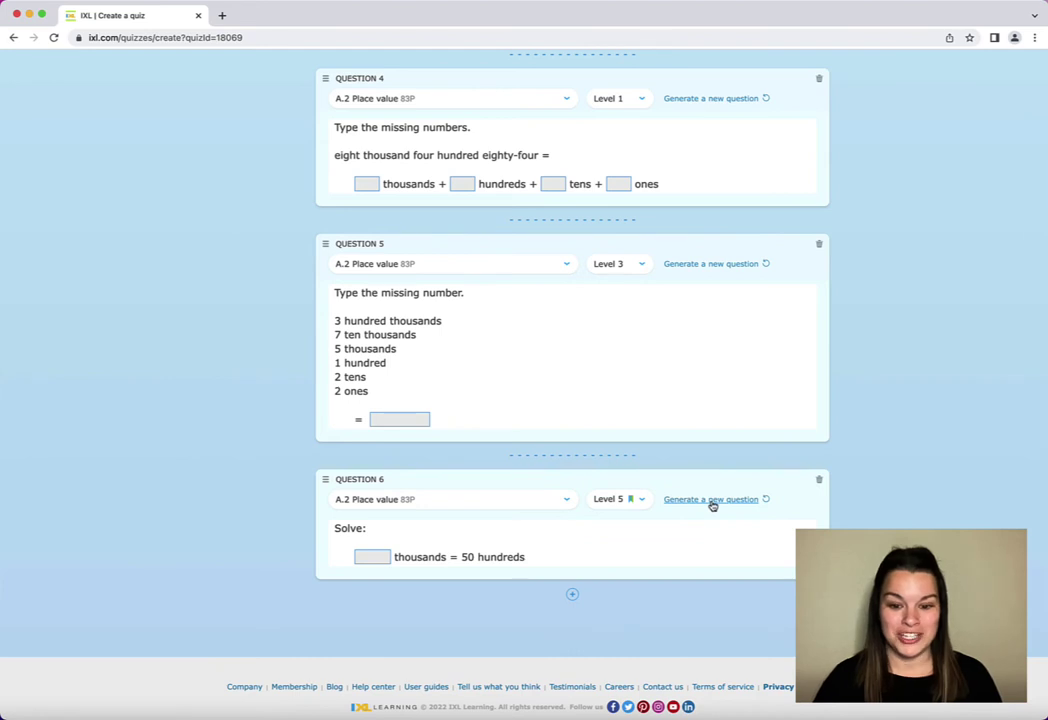
click(712, 502)
click(712, 504)
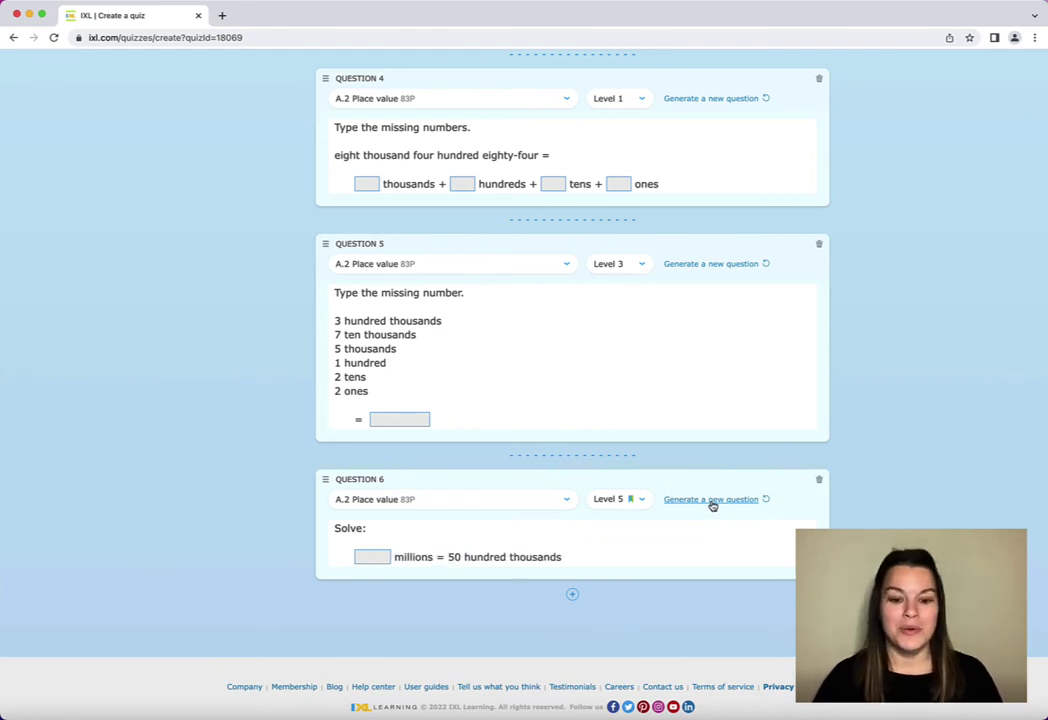
click(730, 500)
Proceed to reviewing and publishing the quiz, and rename it "Place Value Practice Quiz"
scroll(882, 478, up, 1)
scroll(882, 478, up, 10)
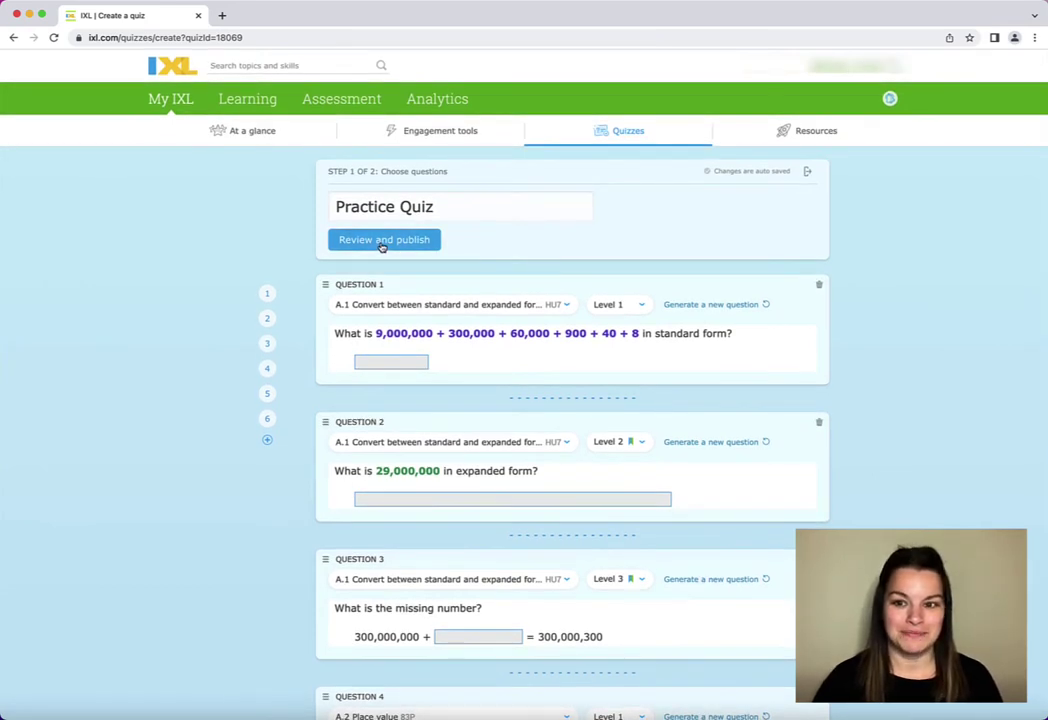
click(382, 241)
text(Pr)
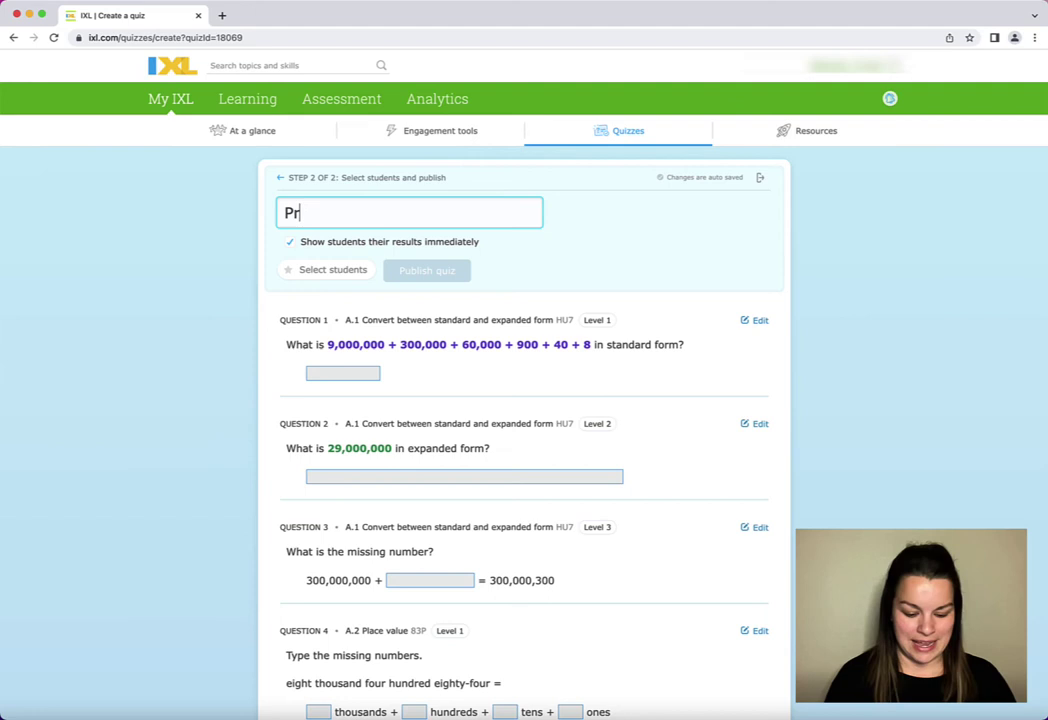
key(BackSpace)
text(lace C)
key(BackSpace)
text(V)
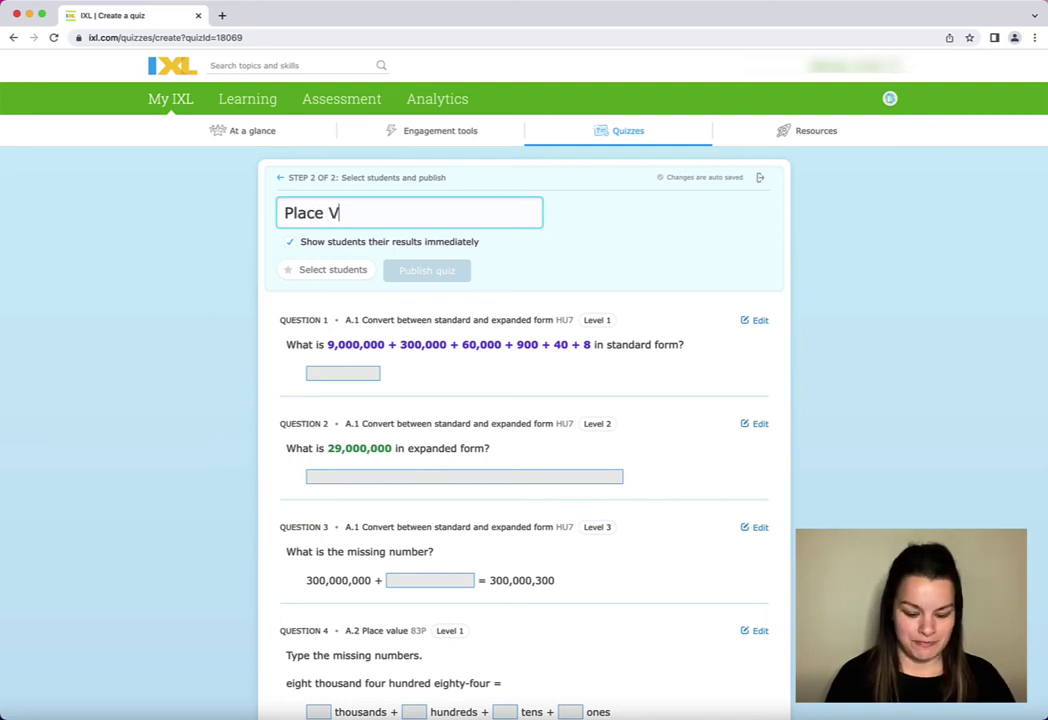
text(alue Practice Quiz)
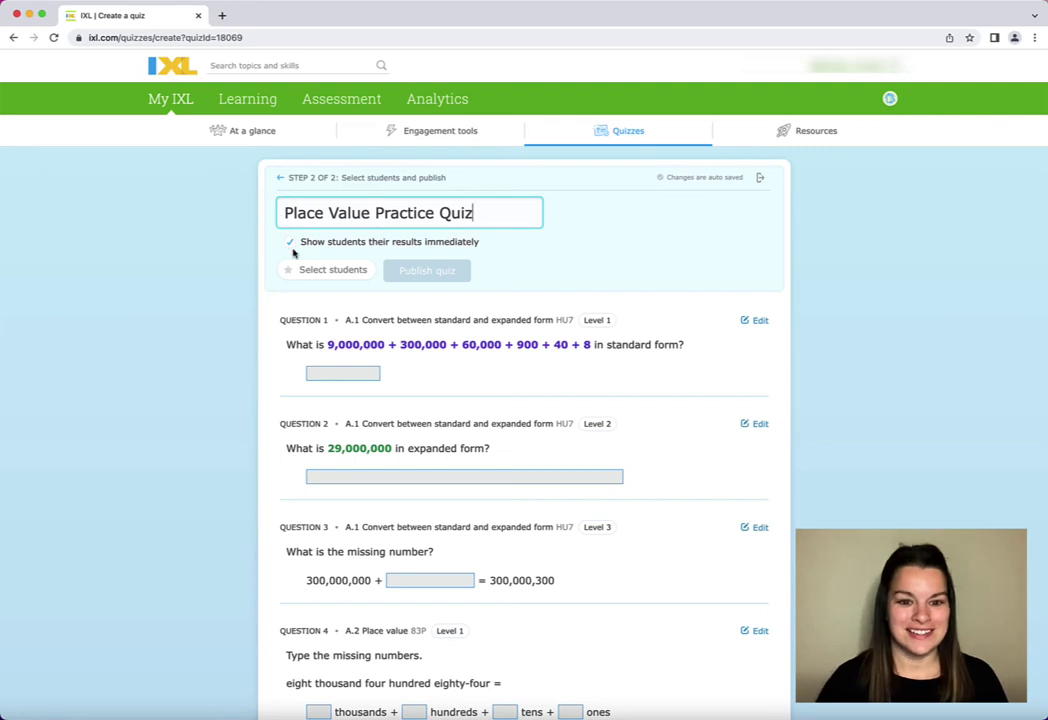
Assign the quiz to the first, fourth and sixth individual students listed under Fifth grade, and publish it
mouse_move(290, 248)
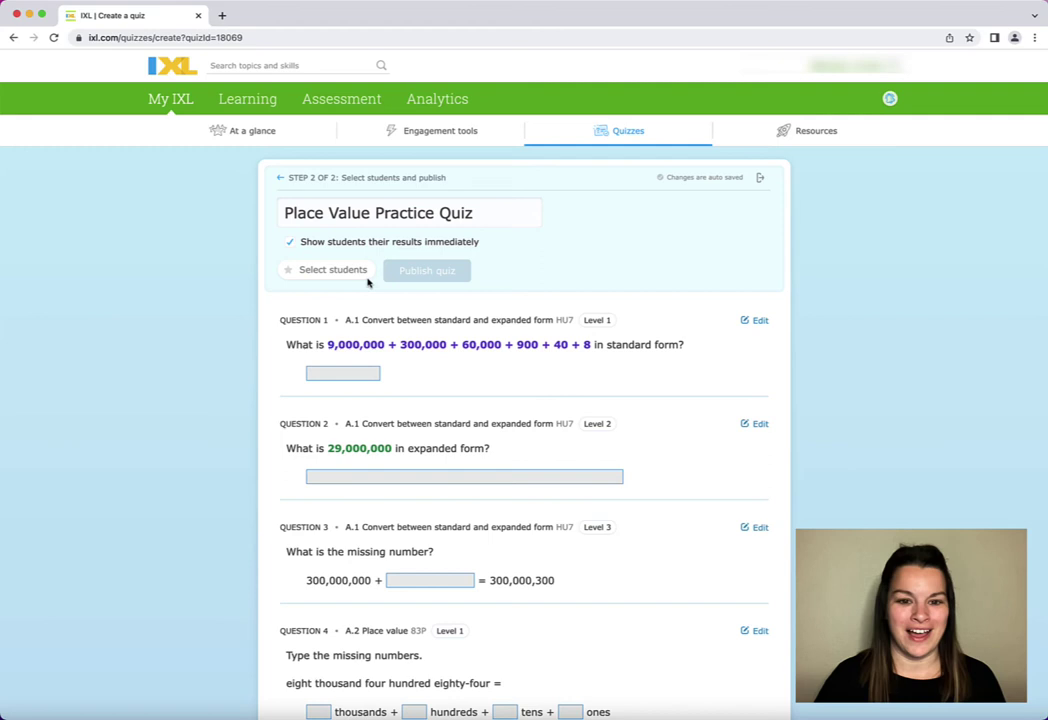
click(325, 271)
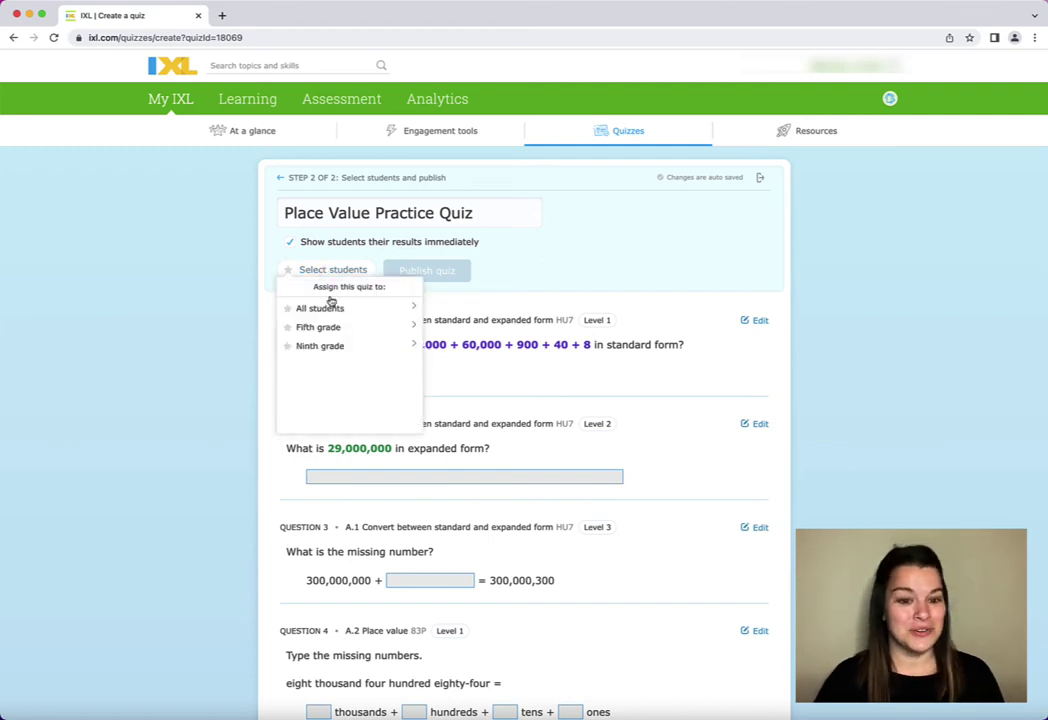
click(425, 315)
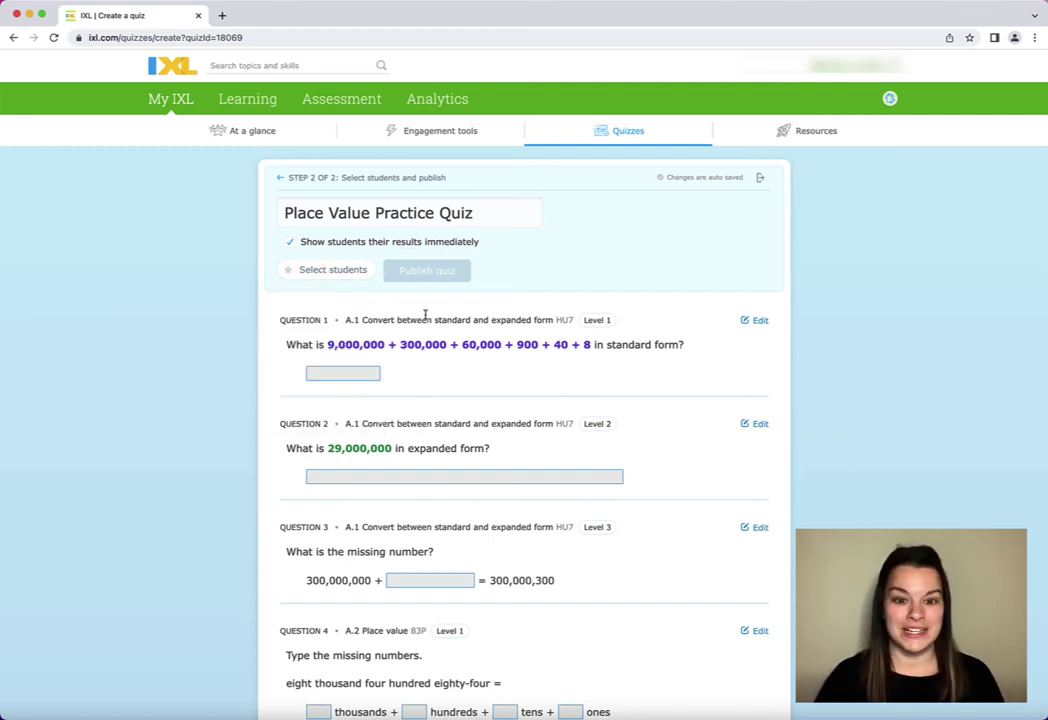
click(305, 270)
click(411, 330)
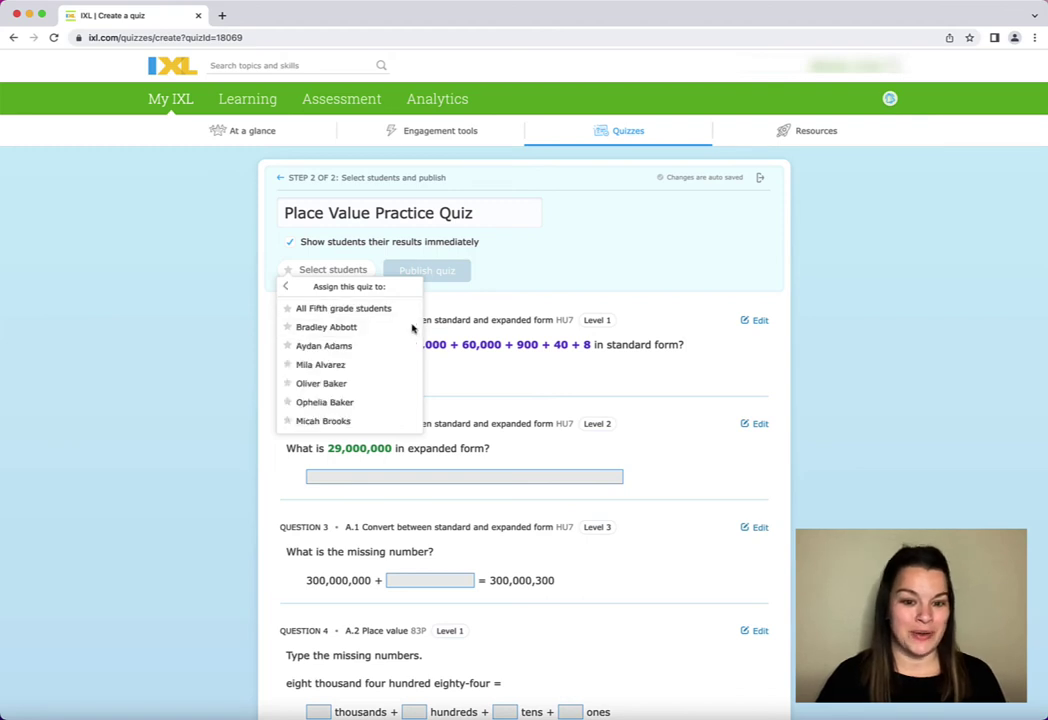
click(289, 329)
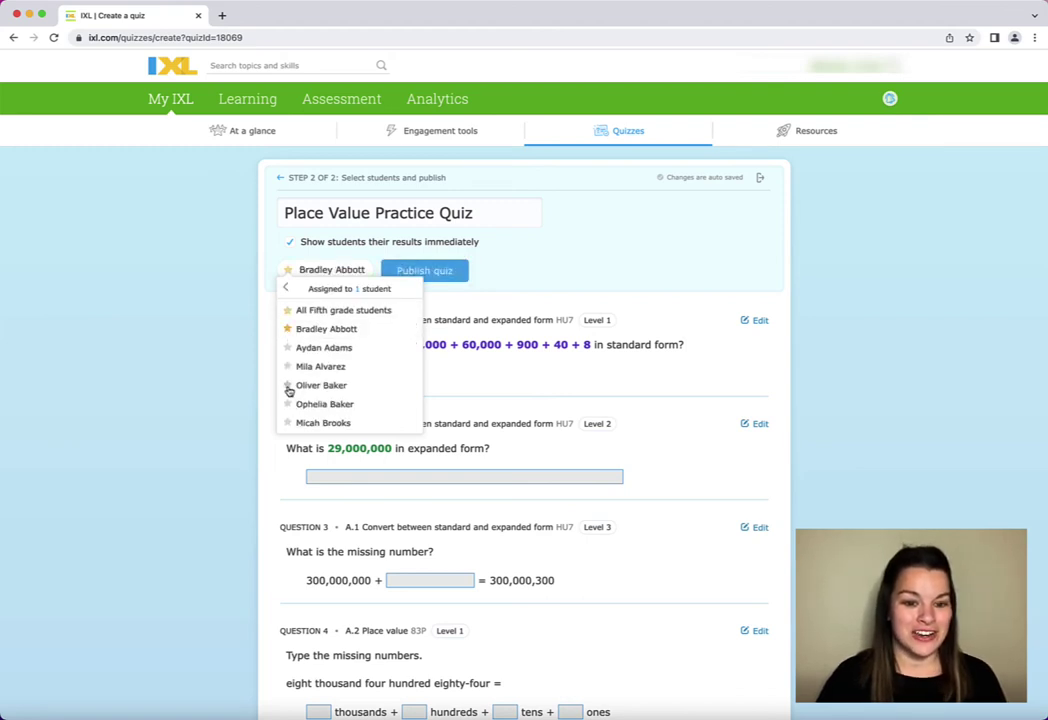
click(289, 385)
click(289, 422)
click(461, 311)
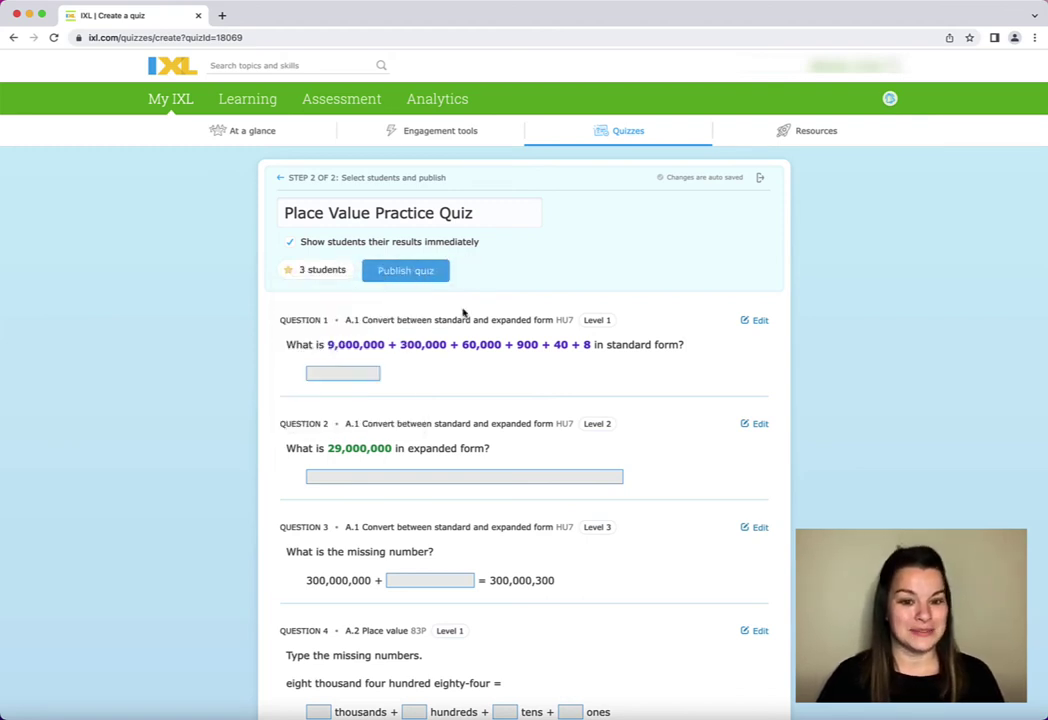
click(410, 273)
click(414, 272)
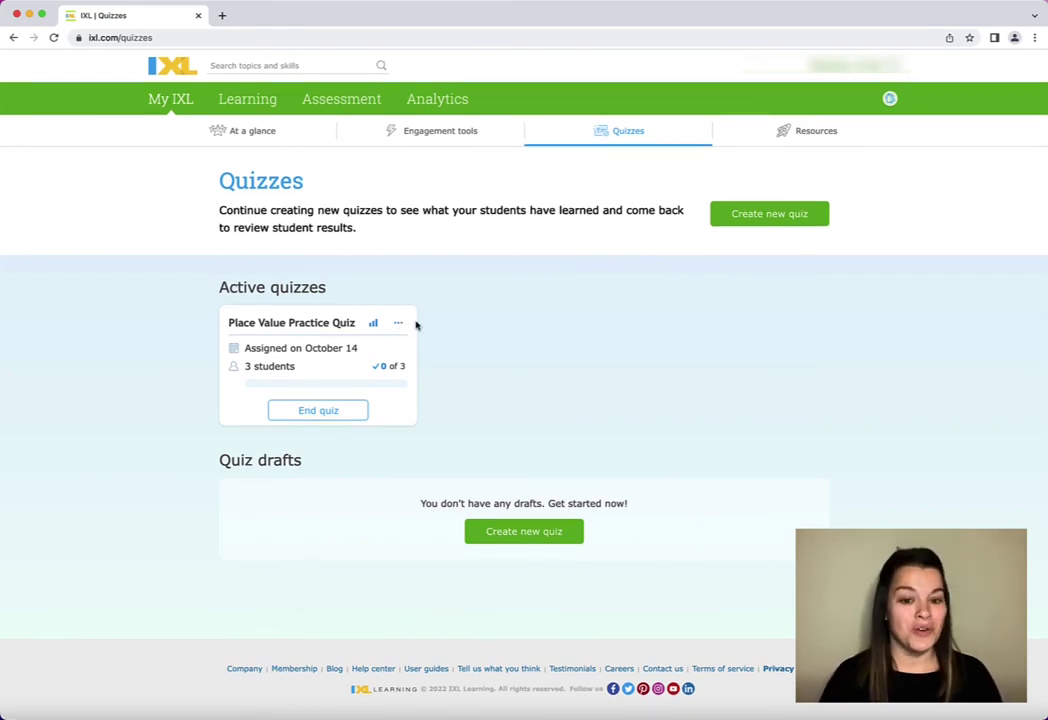
Preview the active Place Value Practice Quiz as a student
click(398, 324)
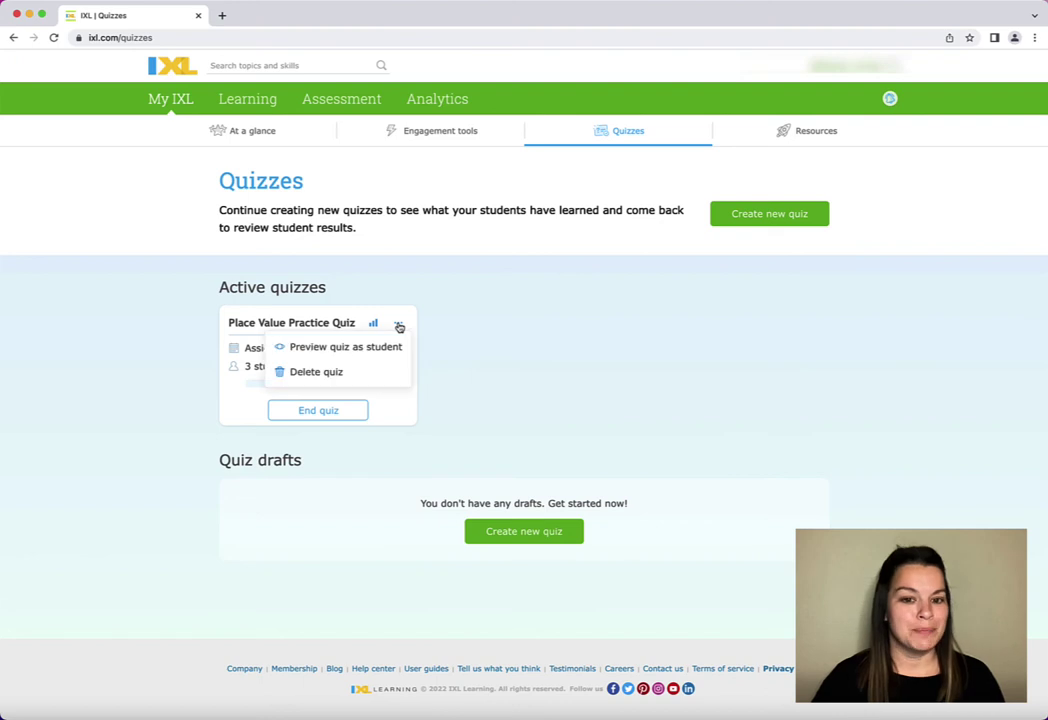
click(380, 346)
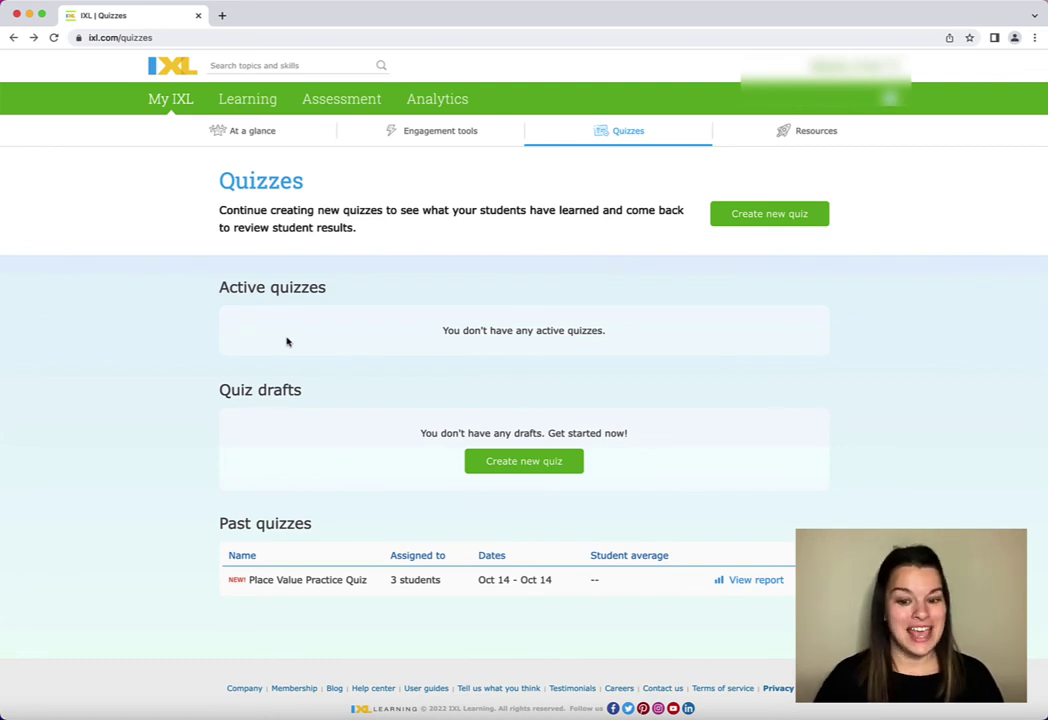
Open the report of the past Place Value Practice Quiz and examine the student performance, student scores and question review
click(748, 581)
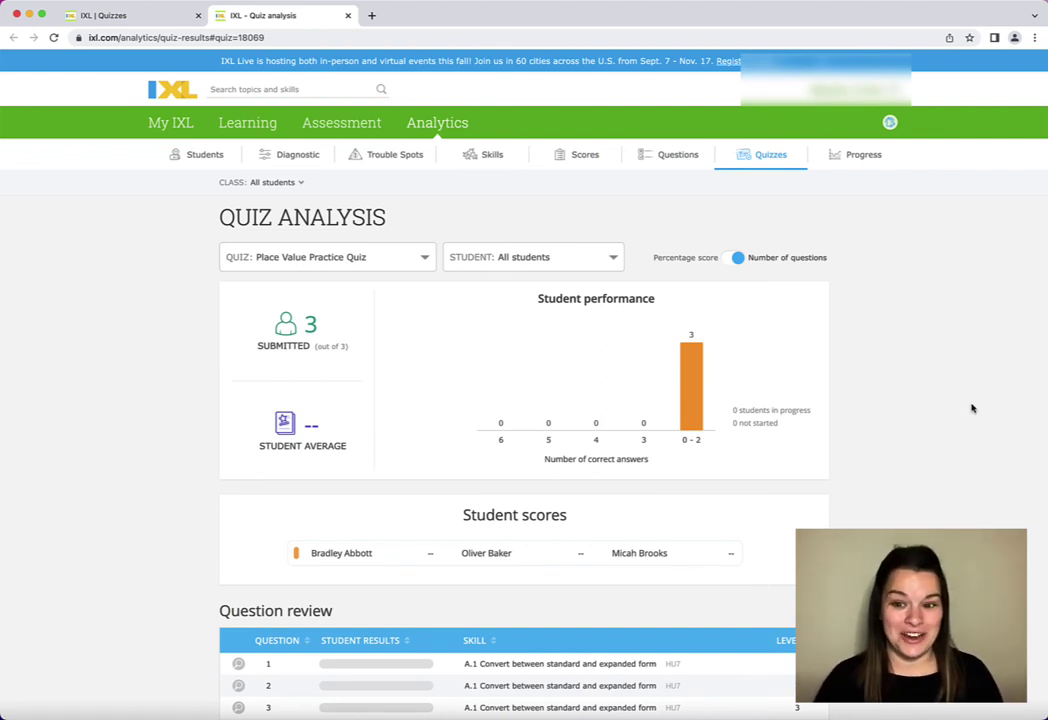
scroll(970, 408, down, 3)
scroll(967, 408, down, 1)
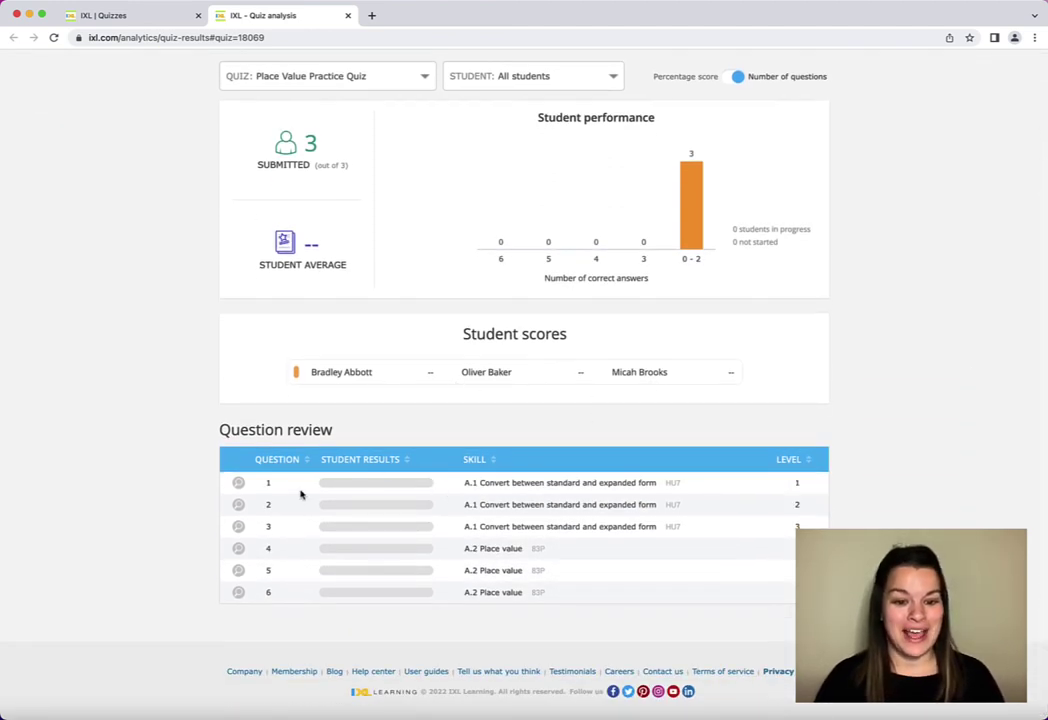
mouse_move(325, 484)
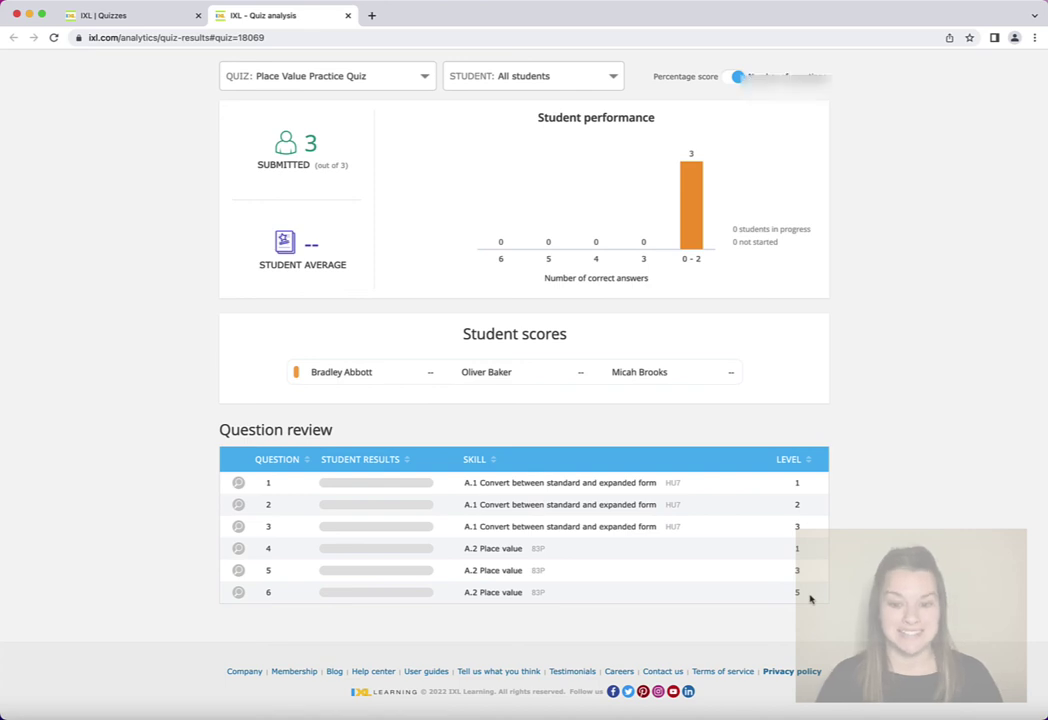
scroll(810, 598, up, 4)
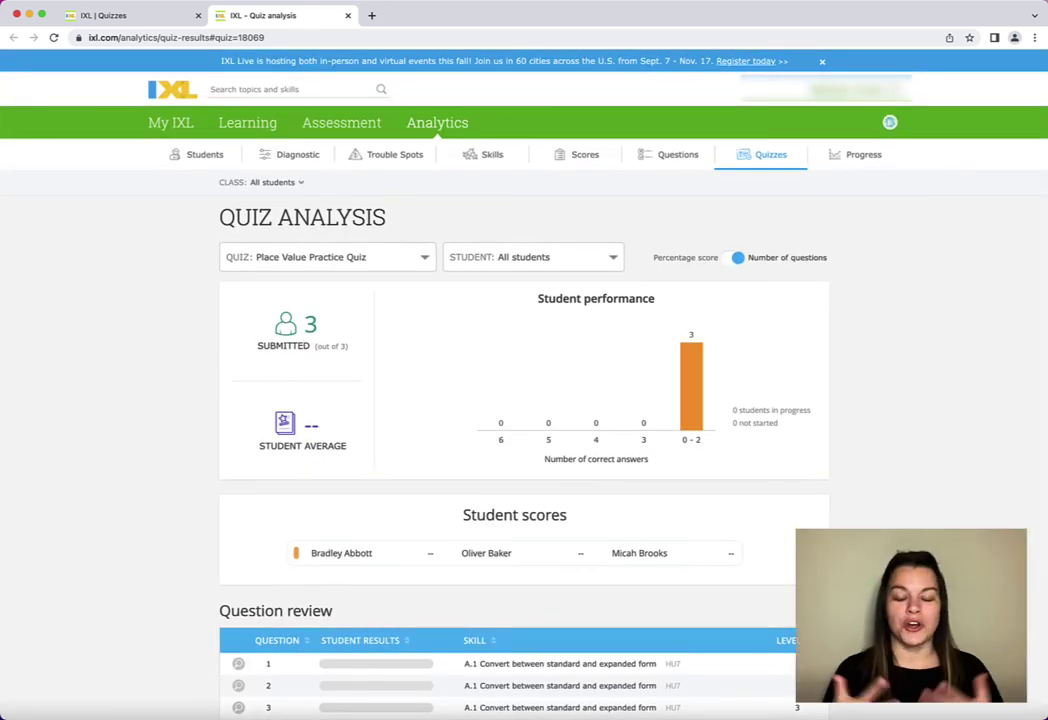